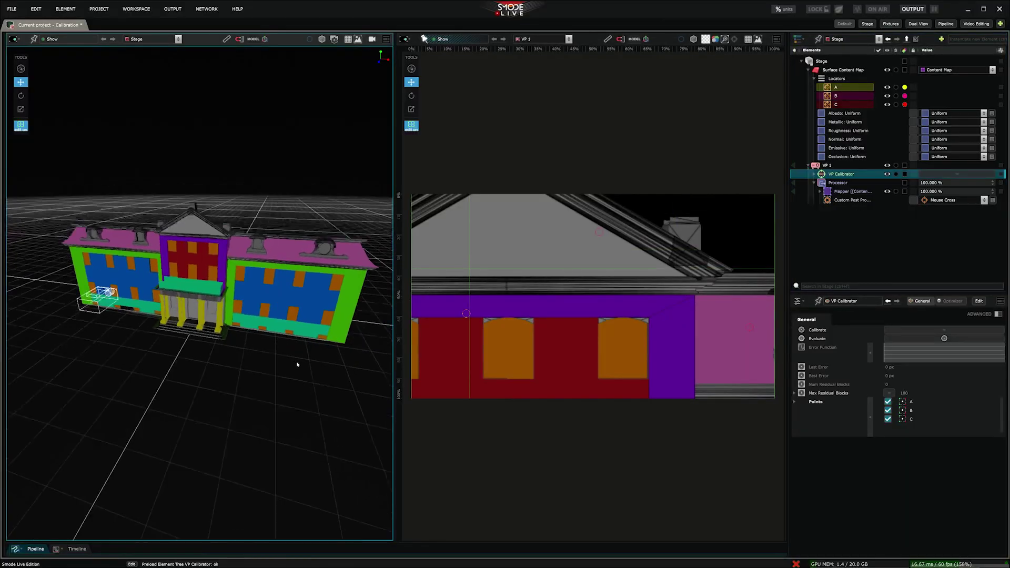
Step: Preview the finished calibration by orbiting the 3D view, selecting VP 1 and box-selecting its view
middle_drag(297, 364, 244, 306)
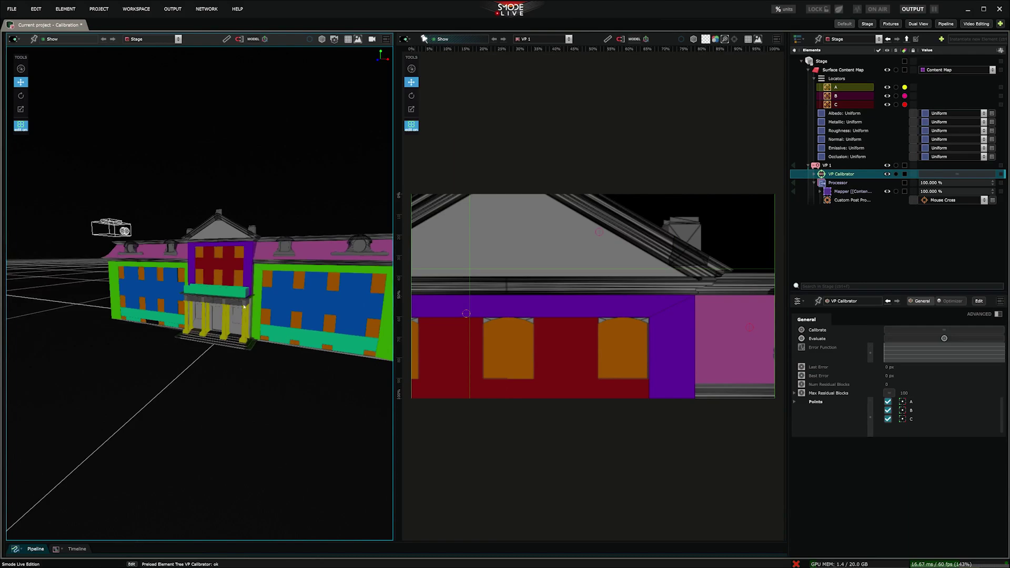
click(98, 228)
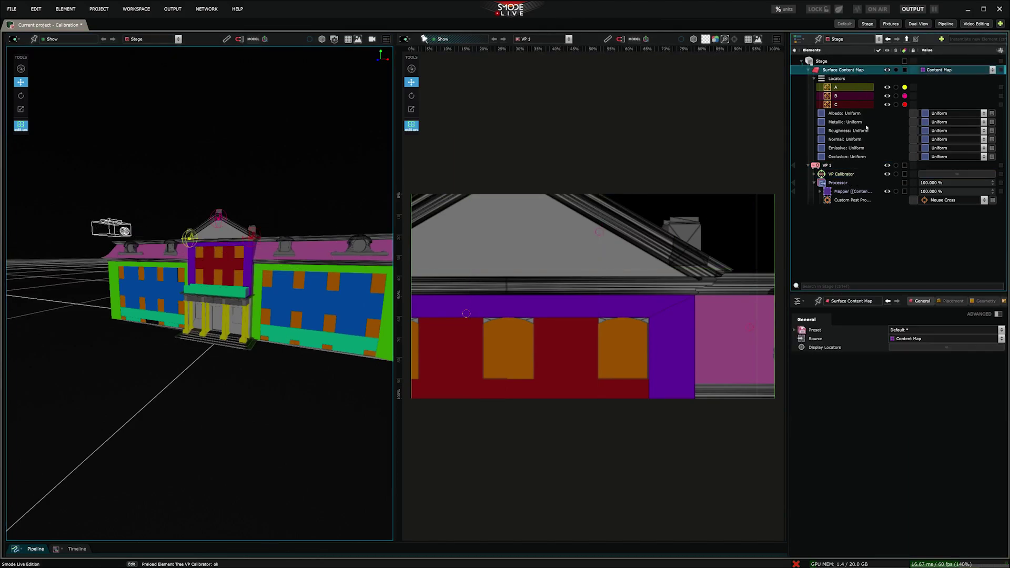
drag(413, 214, 780, 413)
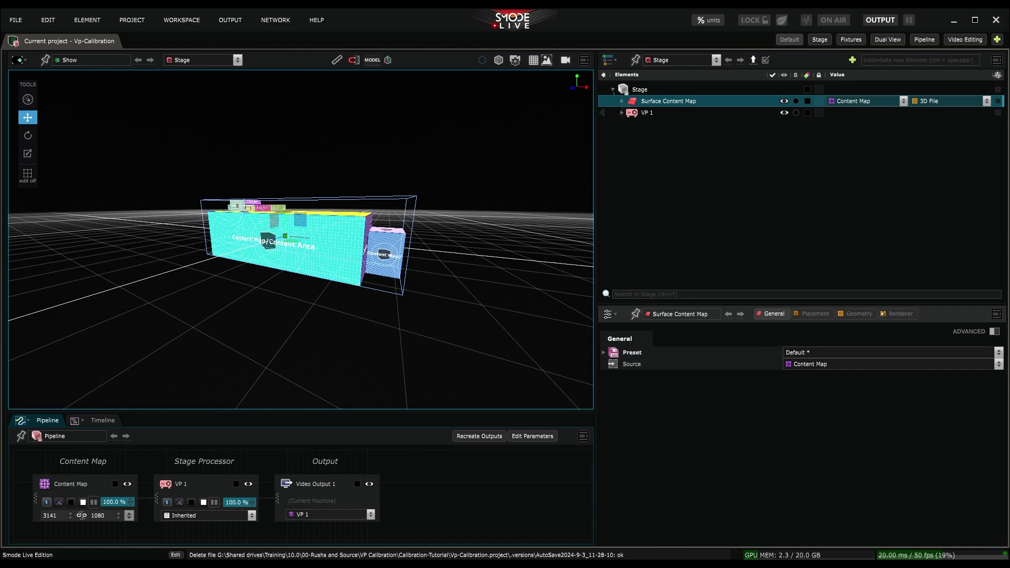
Step: Select VP 1, frame the 3D view on it and show its Placement settings
click(655, 117)
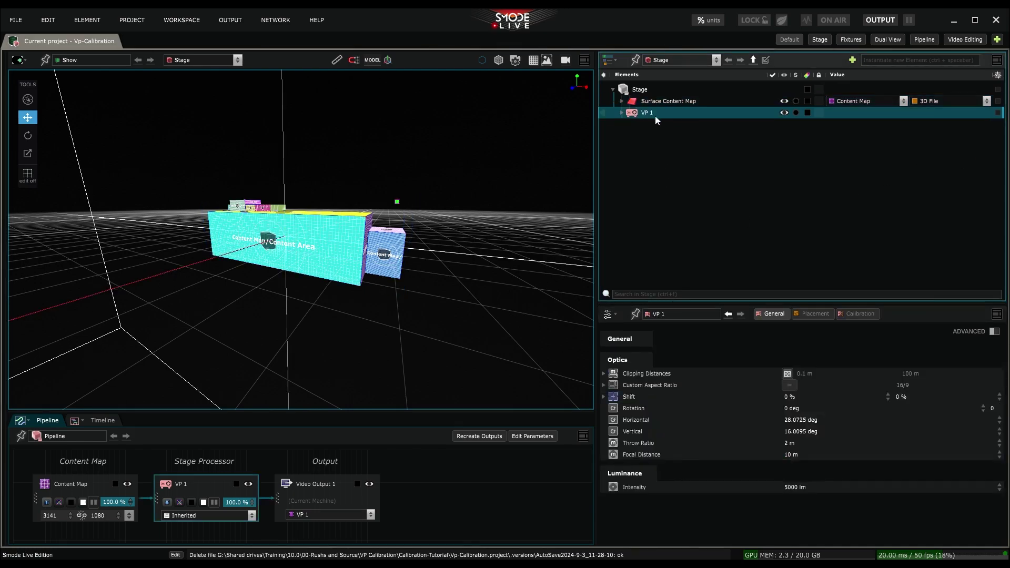
key(f)
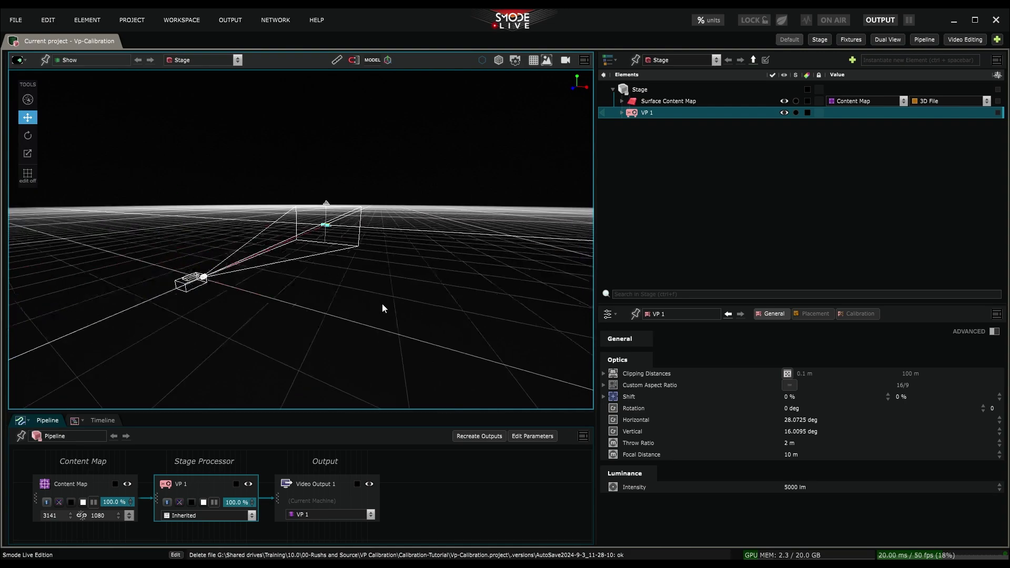
click(816, 314)
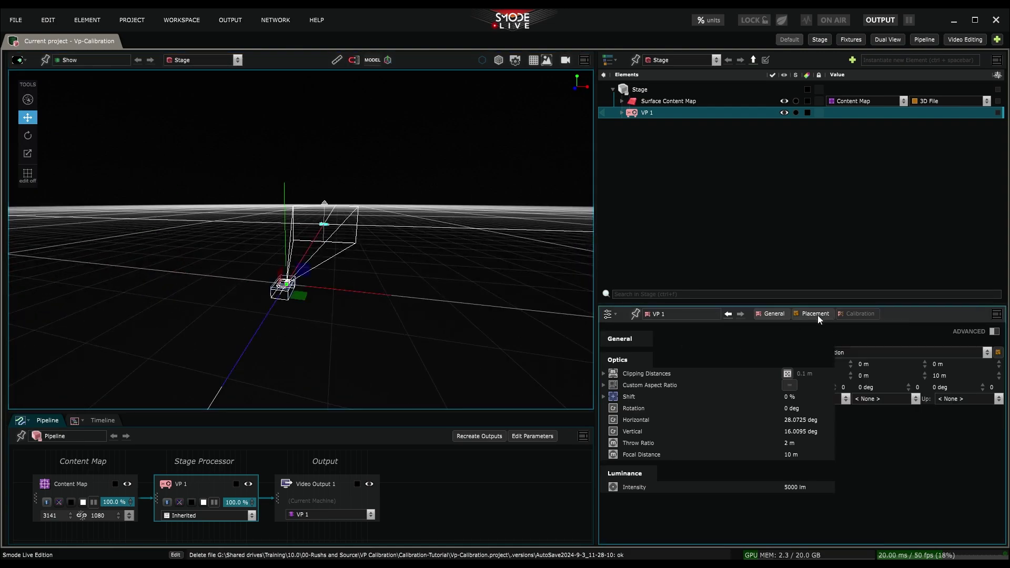
Step: Try 90° on VP 1's third orientation value, then undo it back to 0°
click(941, 388)
text(90)
key(Return)
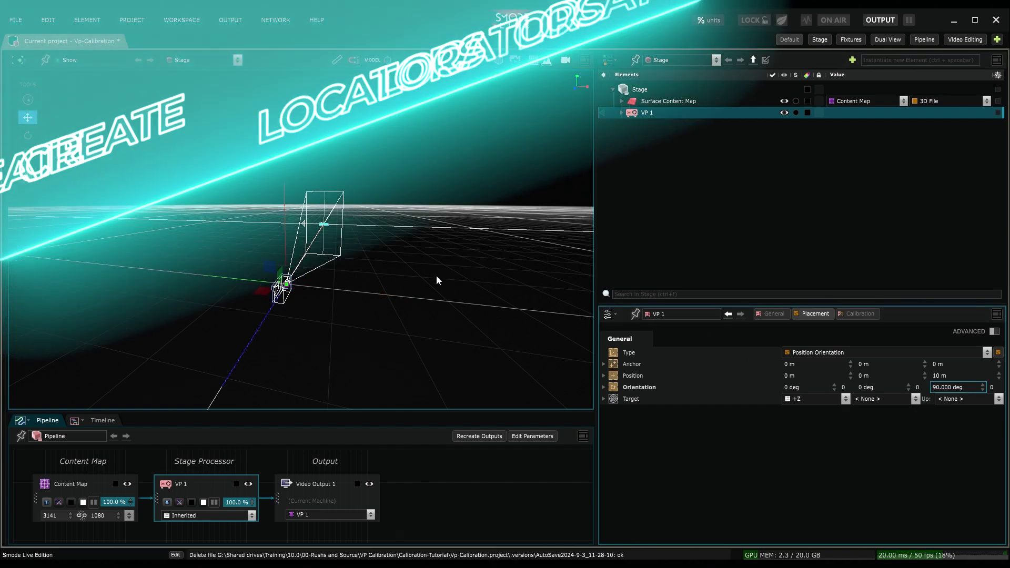
key(ctrl+z)
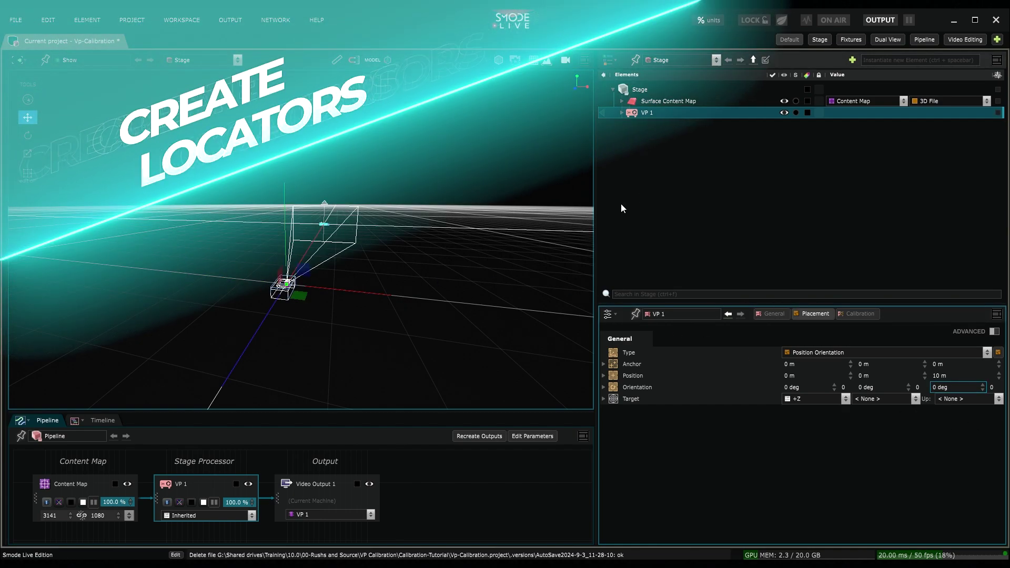
Step: Enable 3D edit mode, select the Surface Content Map and zoom in on its box
click(28, 175)
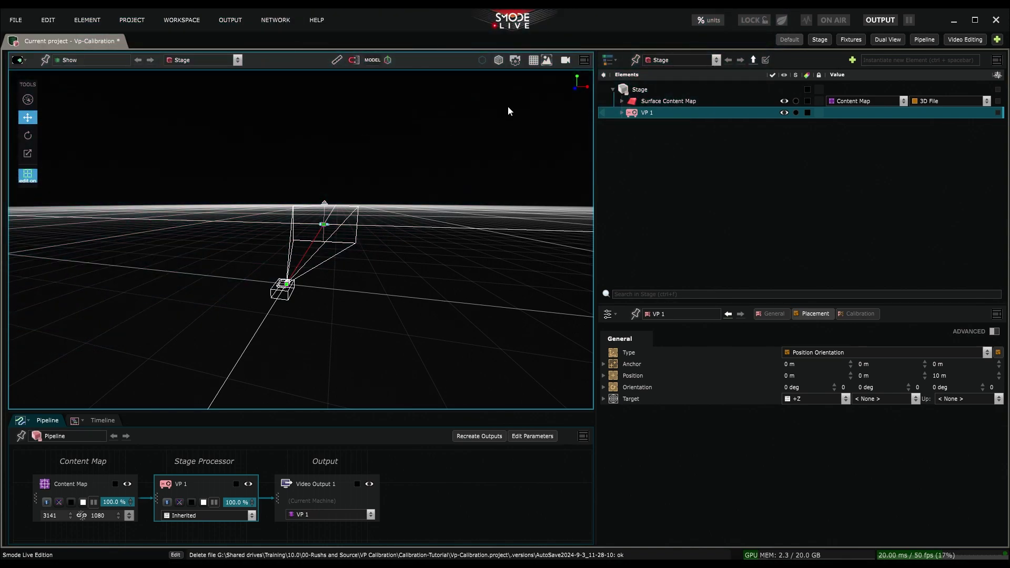
click(666, 101)
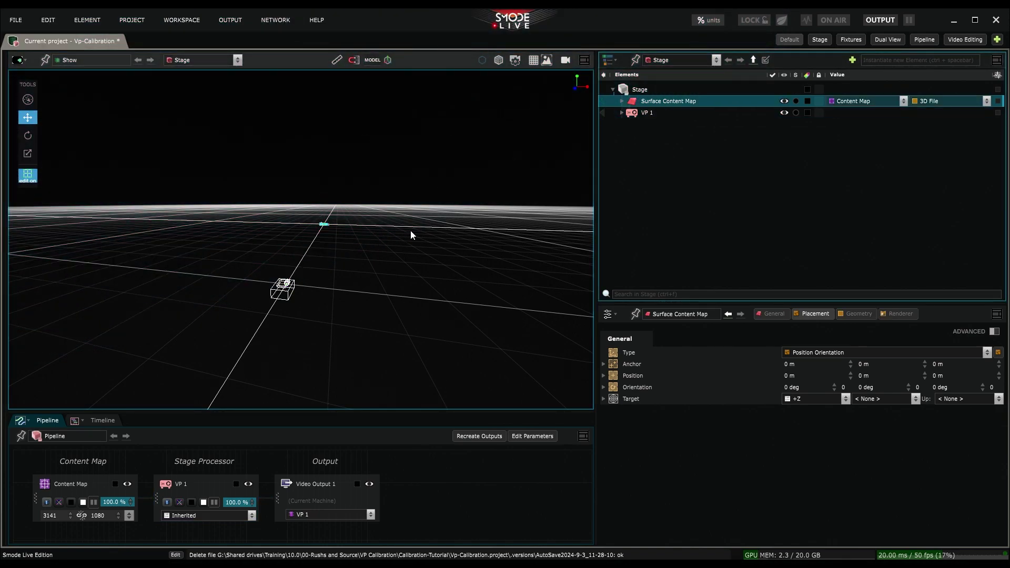
middle_drag(405, 227, 429, 217)
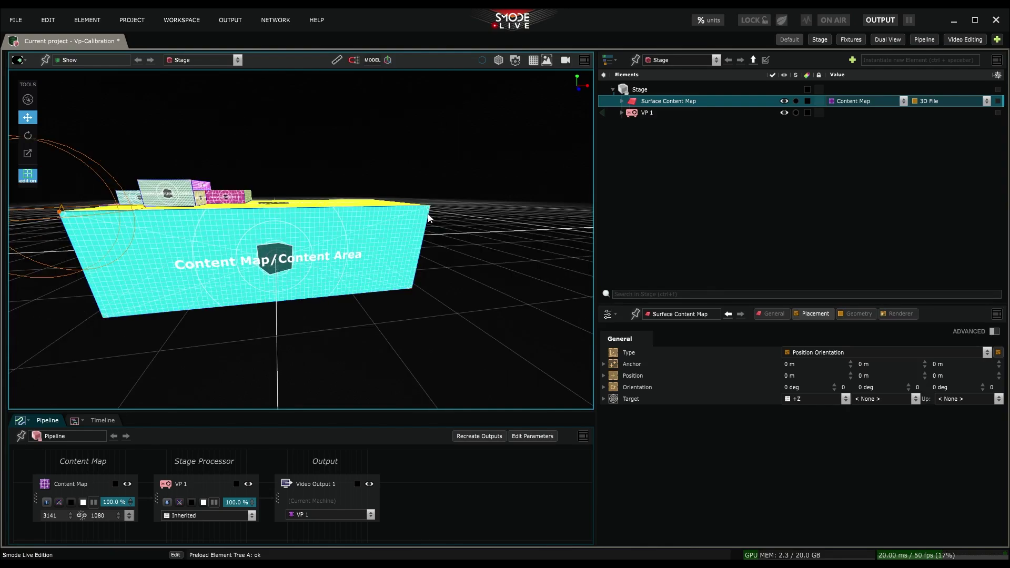
Step: Add locators on the box corners: top-right, C bottom-right and D bottom-left
middle_click(433, 204)
click(410, 288)
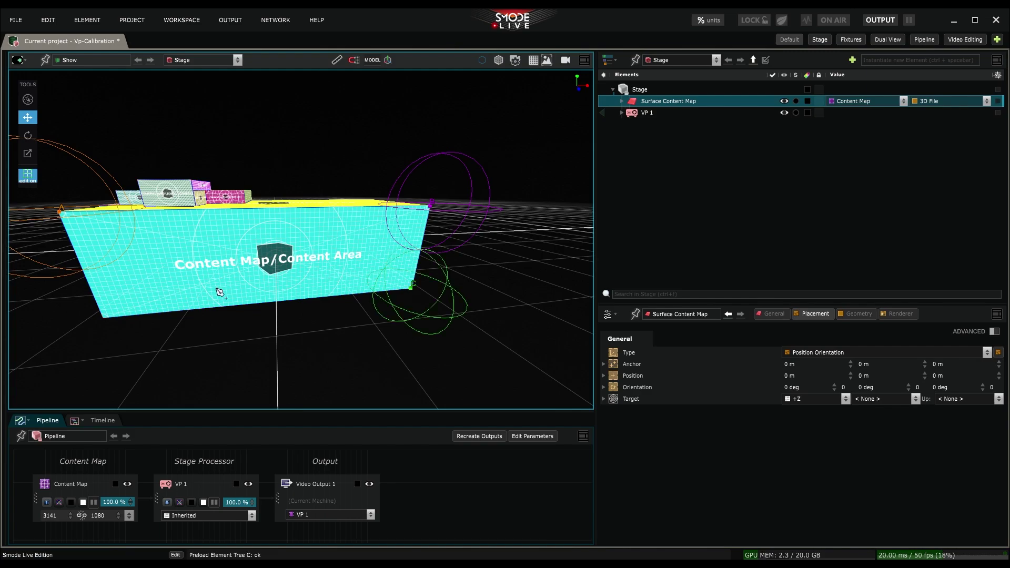
click(105, 319)
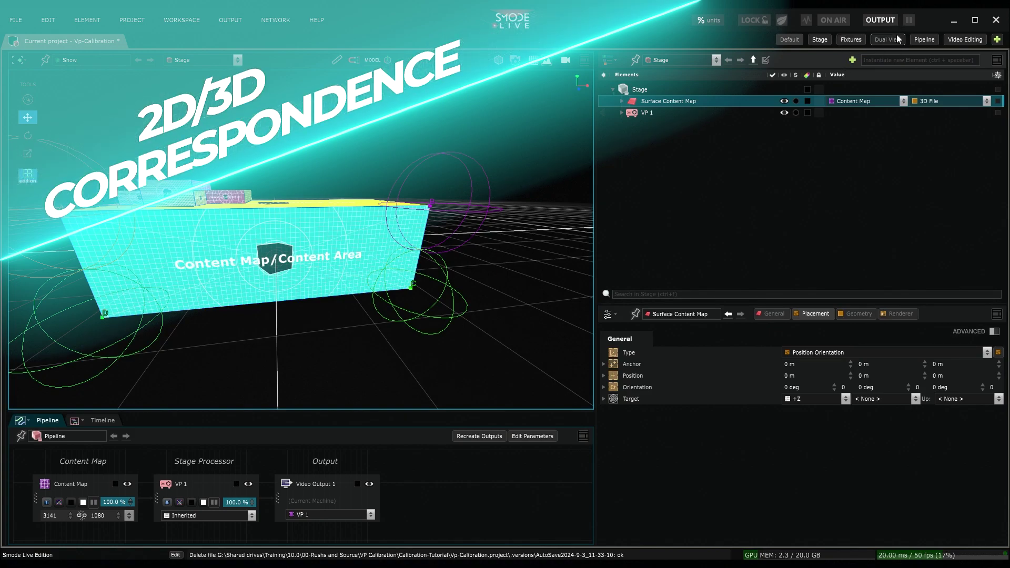
Step: Switch to the Dual View layout and move VP 1 to aim its projection at the box
click(883, 38)
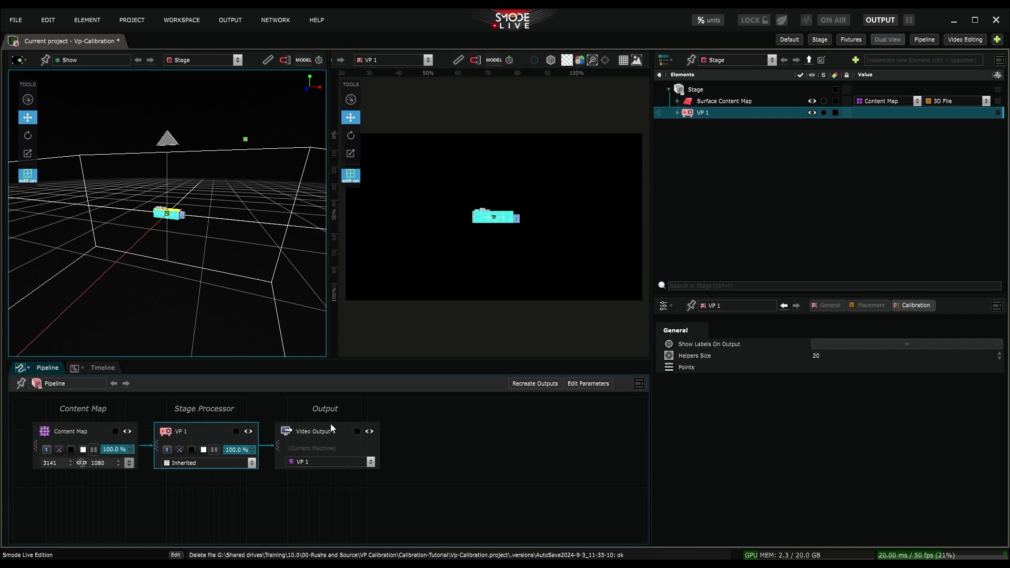
middle_drag(157, 273, 135, 280)
click(134, 276)
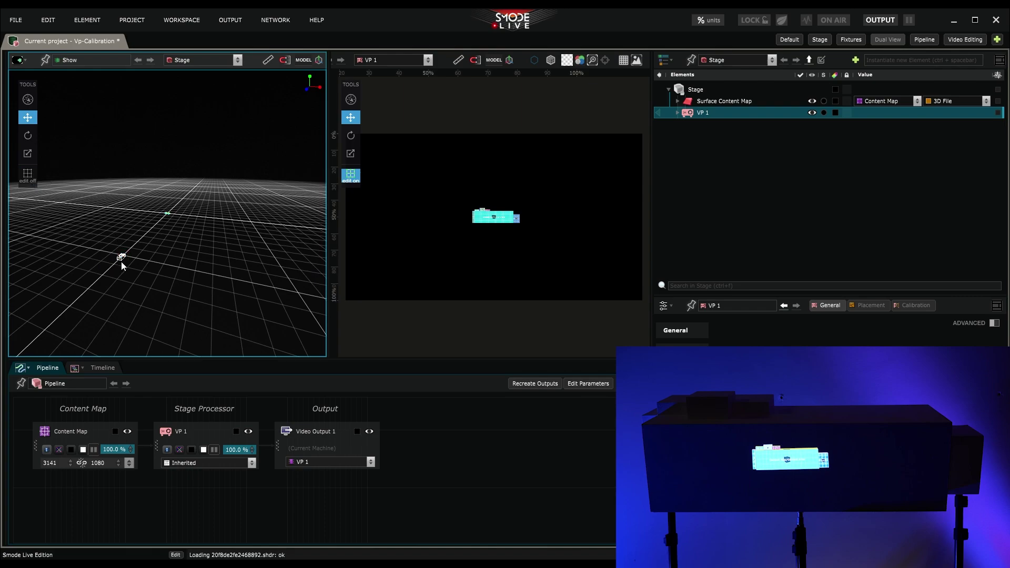
mouse_move(121, 261)
mouse_down()
mouse_move(128, 248)
mouse_move(123, 266)
mouse_move(124, 251)
mouse_move(137, 258)
mouse_move(131, 241)
mouse_move(120, 256)
mouse_up()
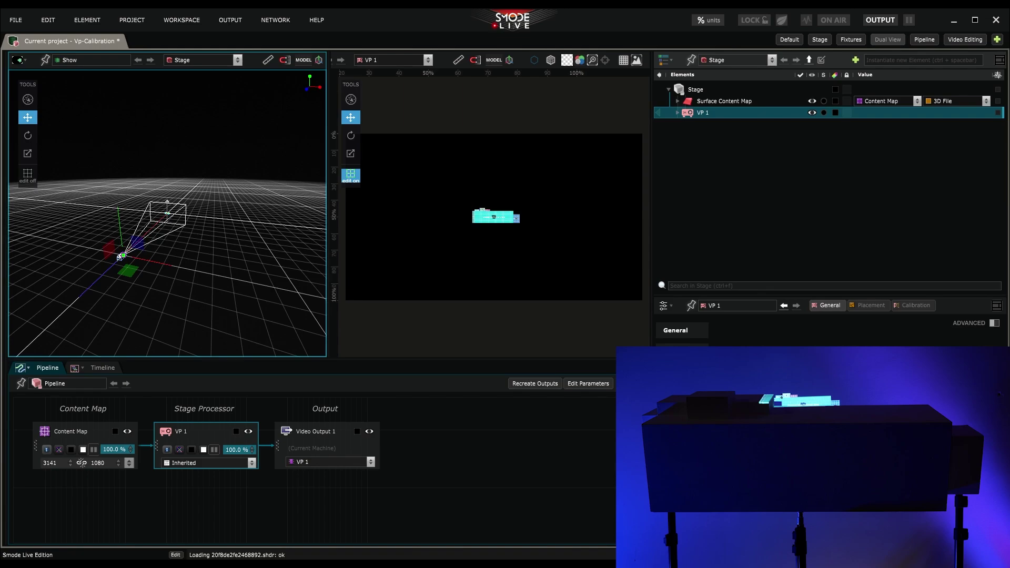
Step: Hide VP 1's Mapper content and enable the Mouse Cross crosshair post processor
click(677, 112)
click(685, 124)
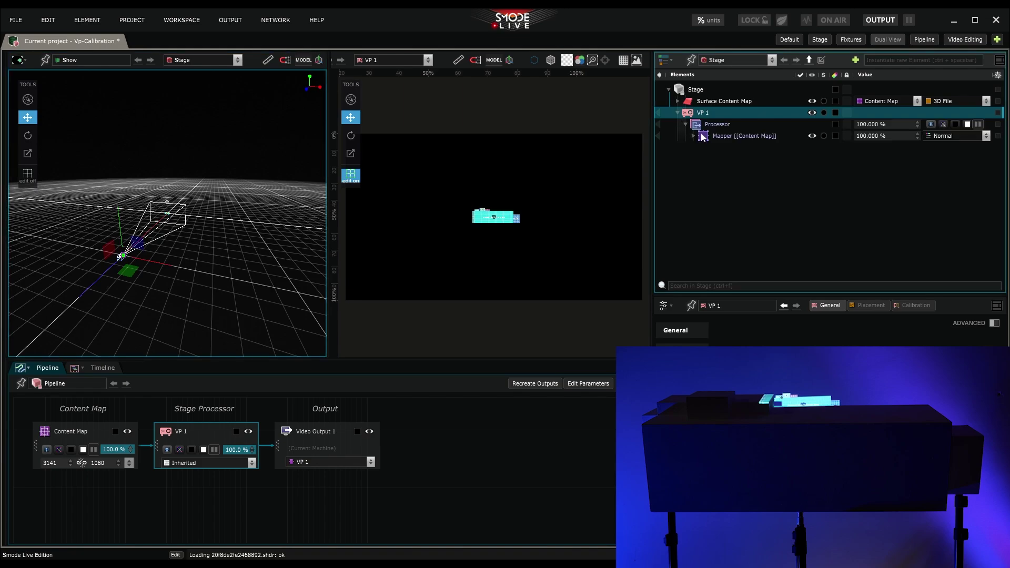
click(816, 137)
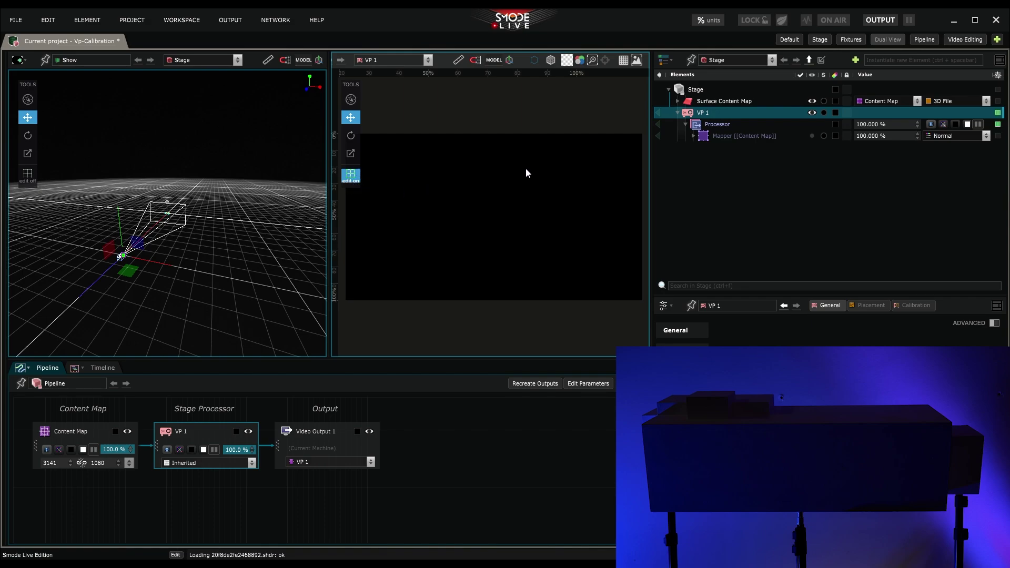
click(605, 60)
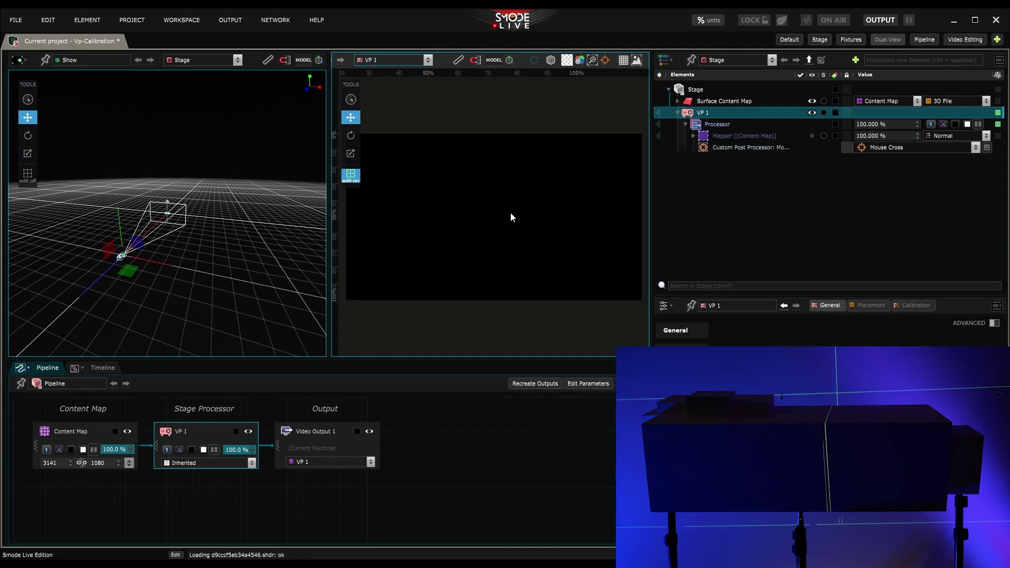
Step: Place locator A's marker in the VP 1 view on its box corner, nudging it left and down
scroll(221, 158, up, 5)
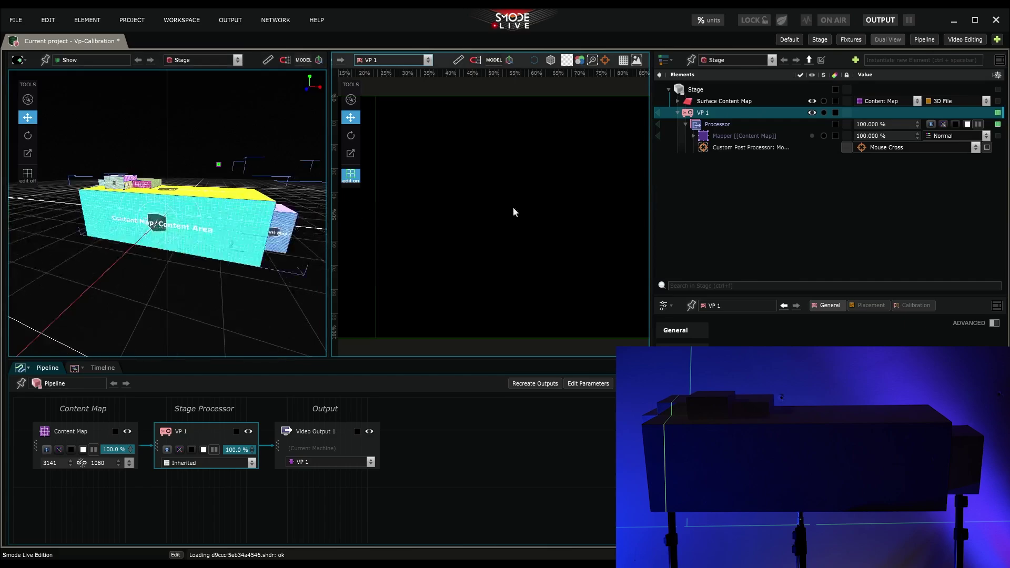
click(677, 102)
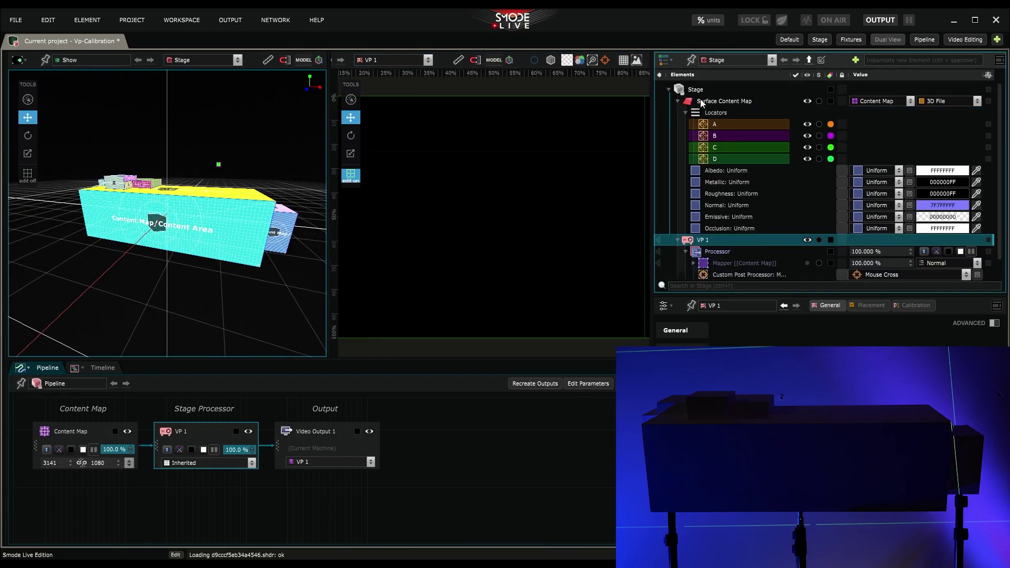
click(722, 125)
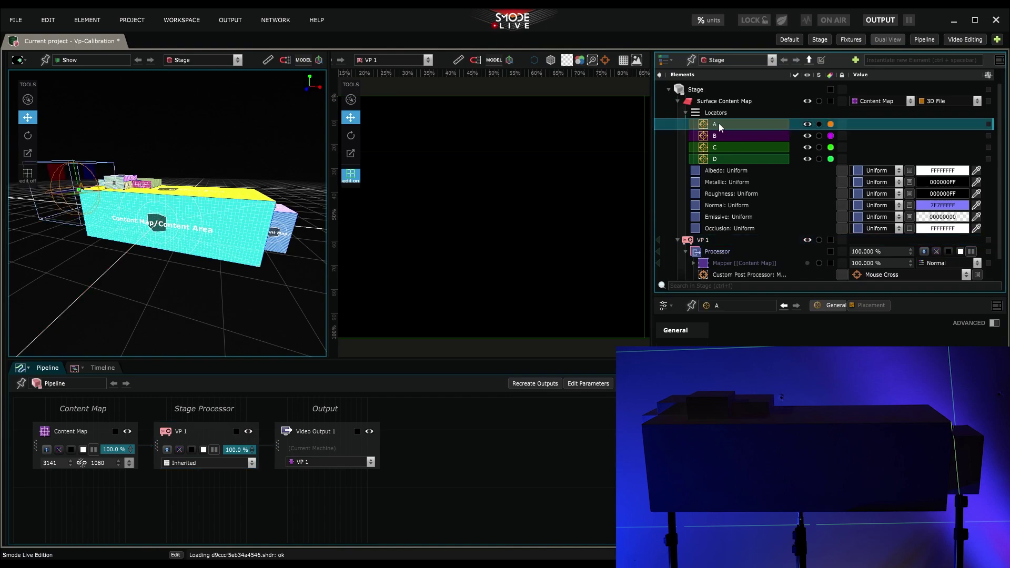
click(704, 240)
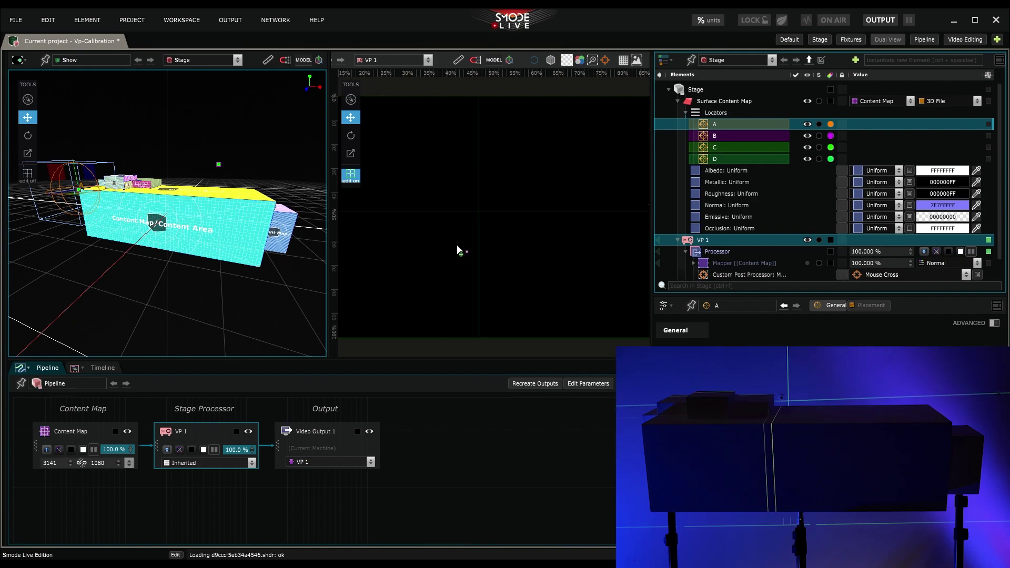
click(355, 247)
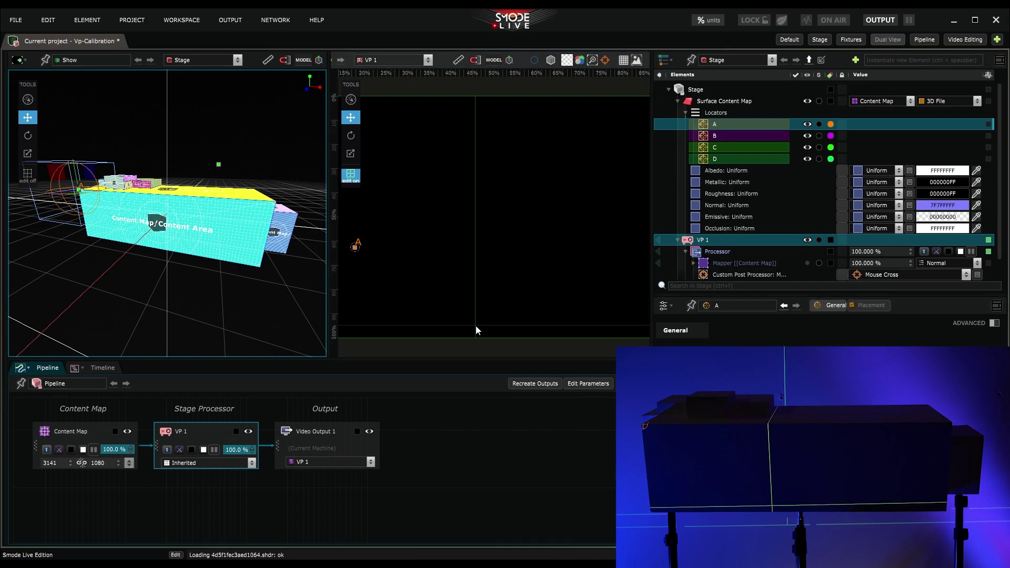
click(386, 231)
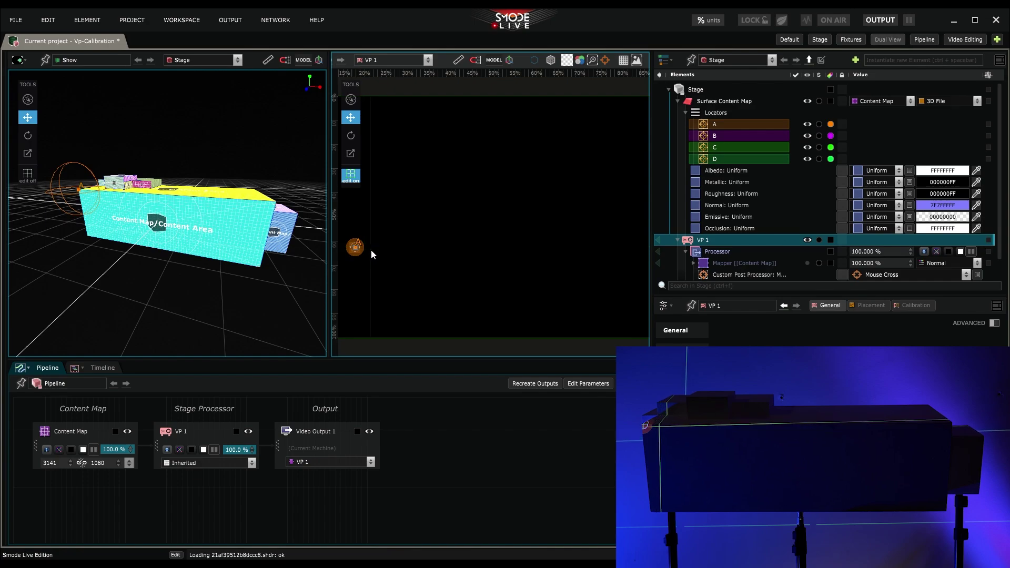
key(Left)
key(Down)
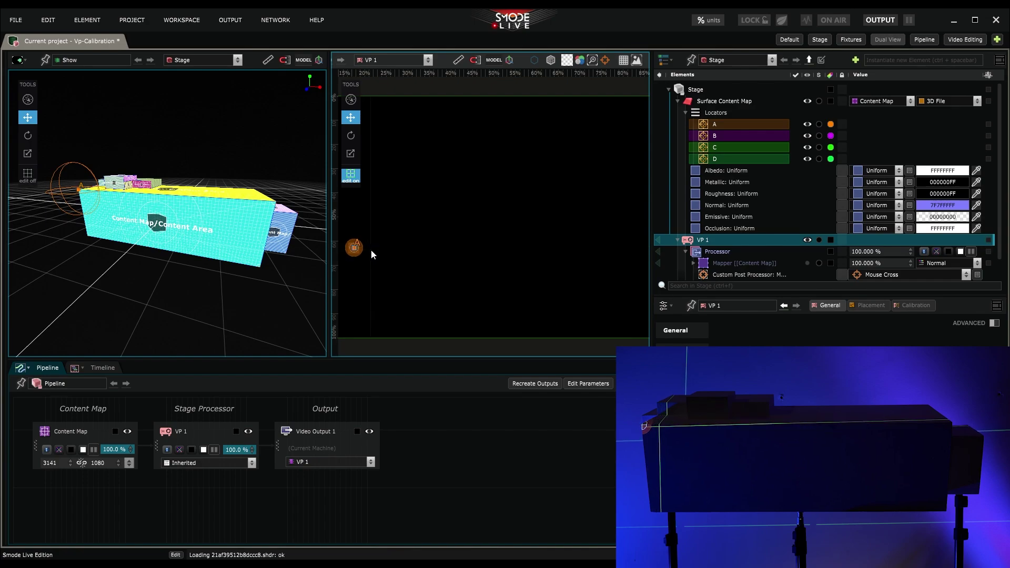
Step: Place markers for locators B, C and D at their box corners in the VP 1 view
click(702, 243)
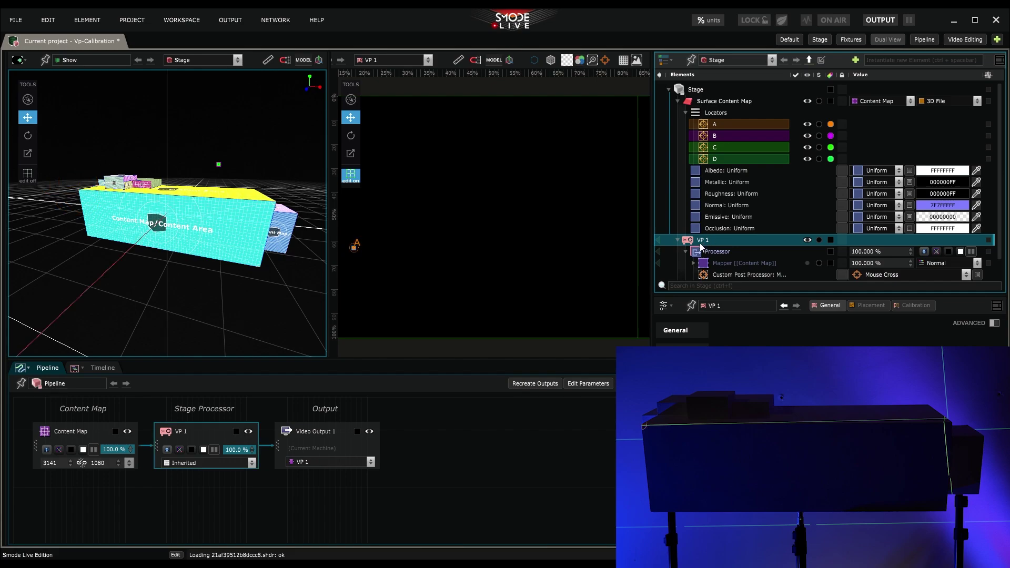
click(722, 135)
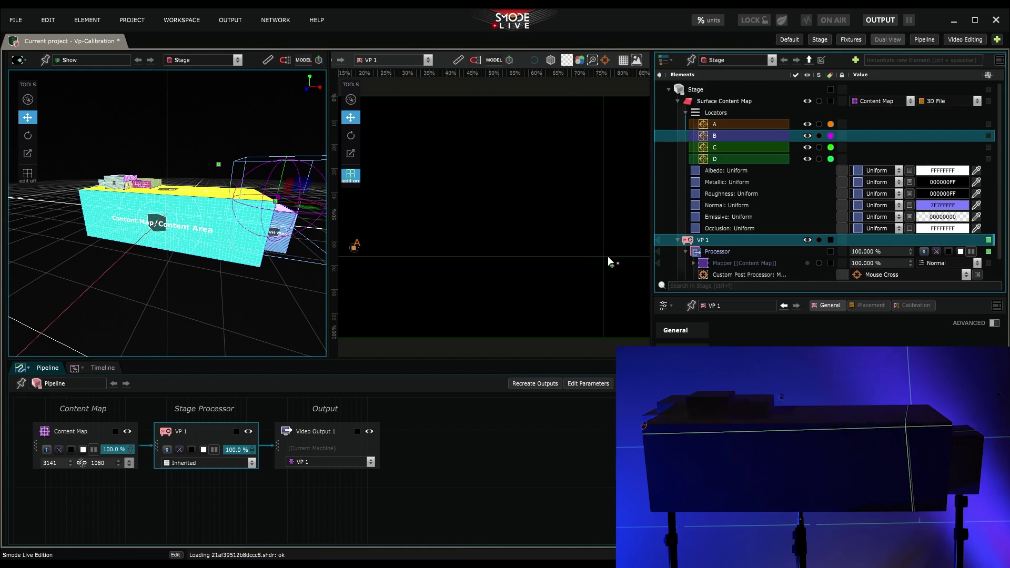
click(644, 254)
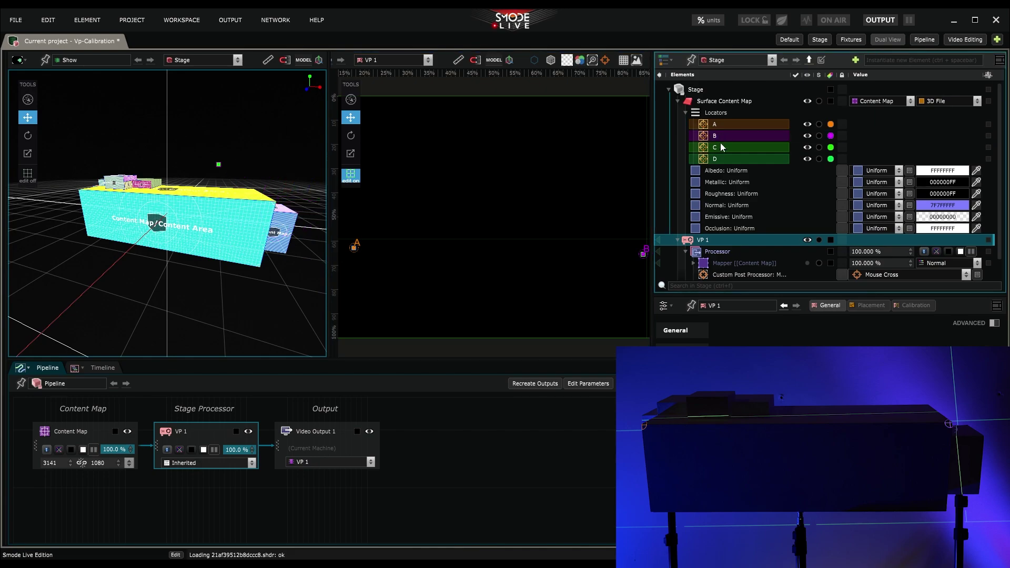
click(721, 147)
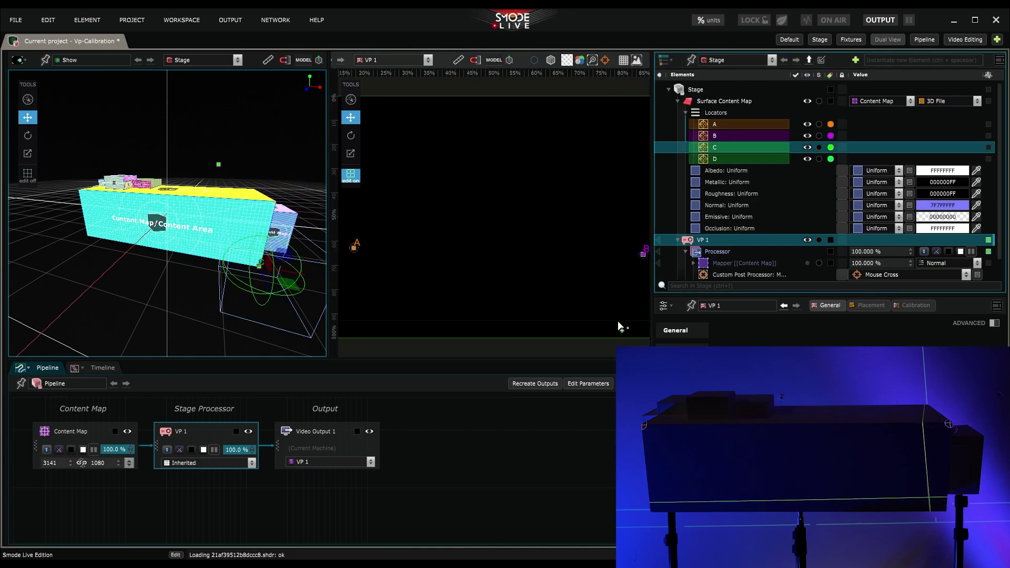
click(724, 158)
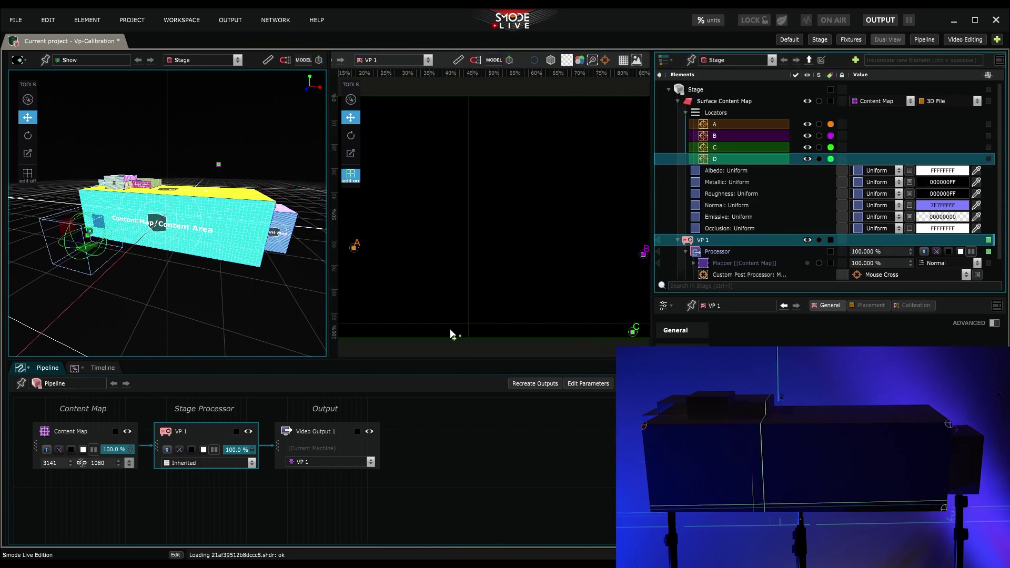
click(363, 329)
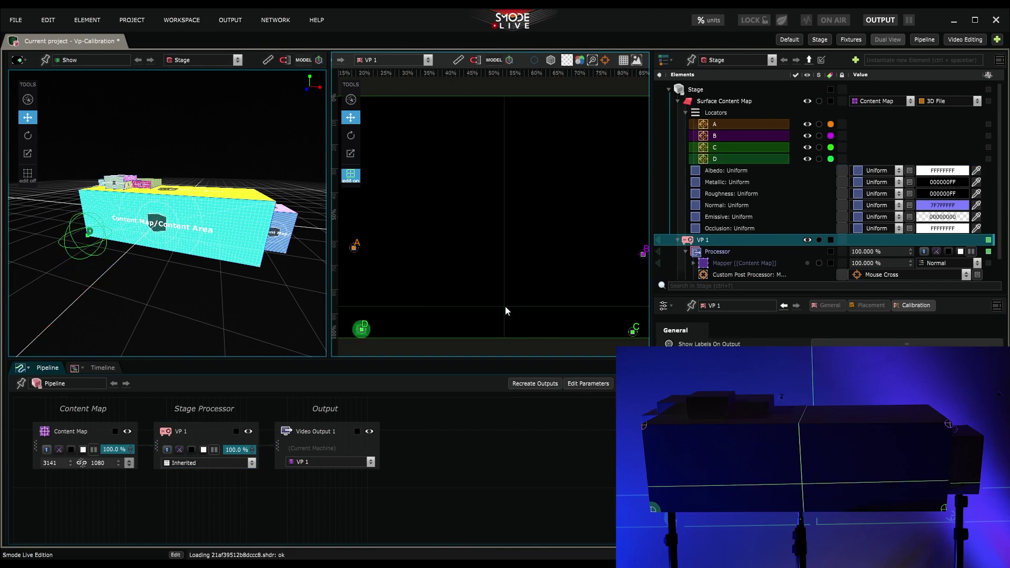
click(632, 331)
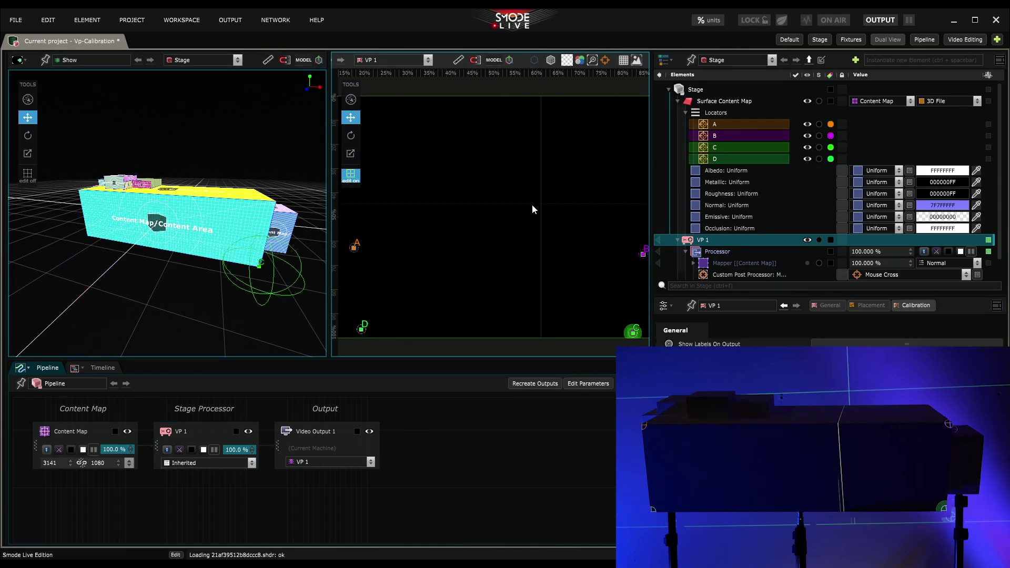
Step: Add a VP Calibrator under VP 1 via Tools > Calibrators, with points A–D enabled
click(619, 244)
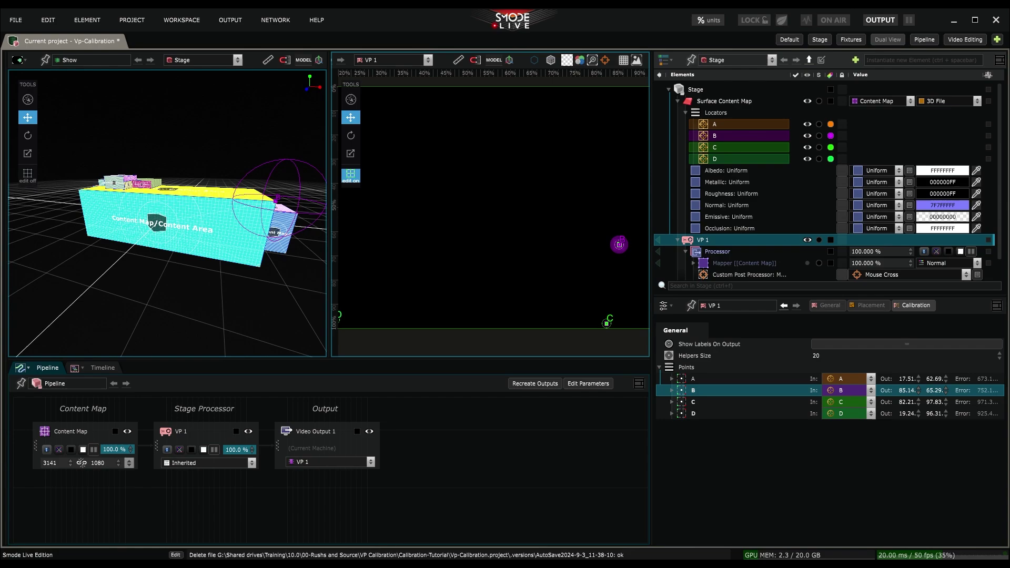
right_click(711, 240)
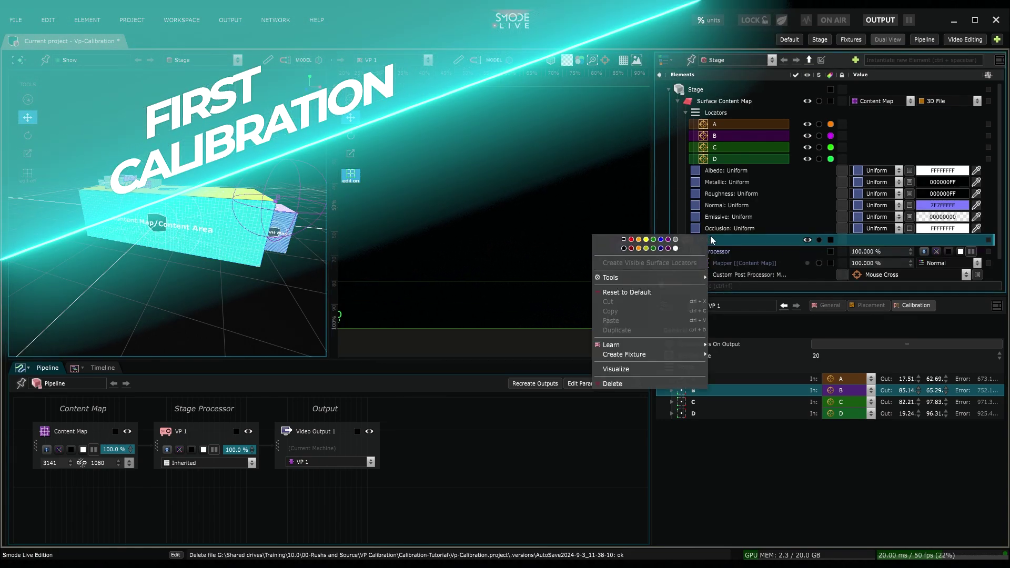
mouse_move(655, 275)
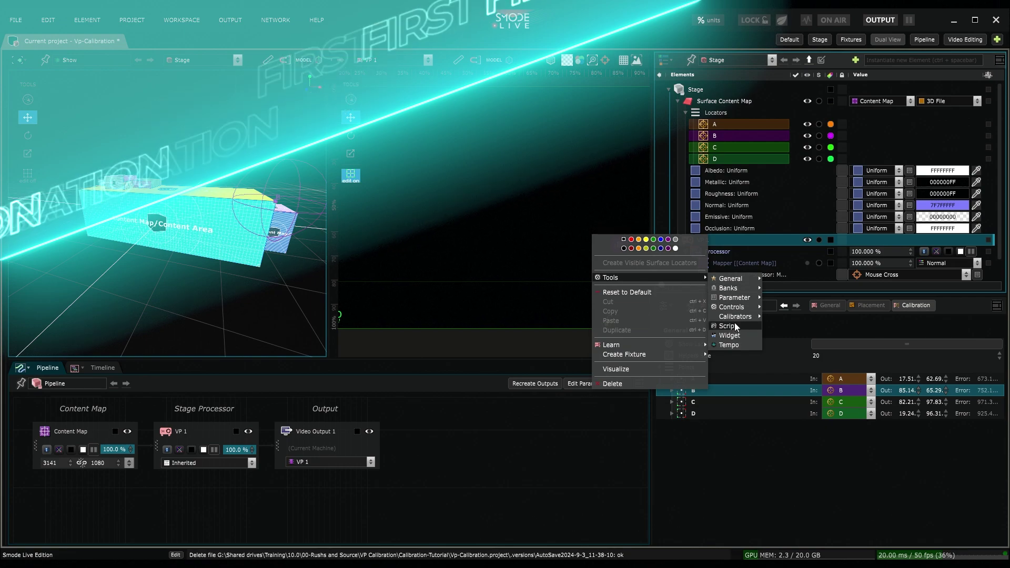
mouse_move(734, 318)
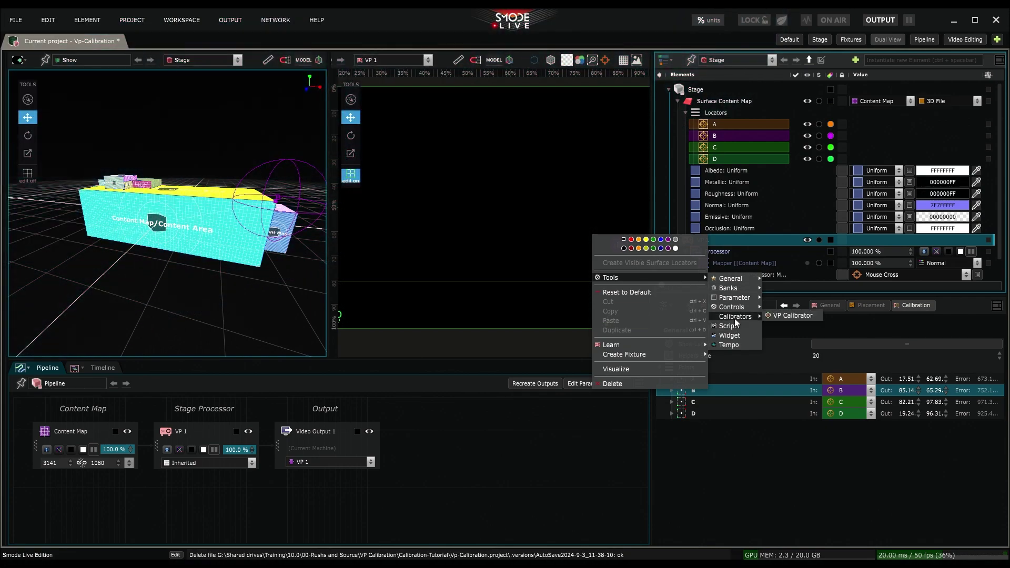
click(786, 317)
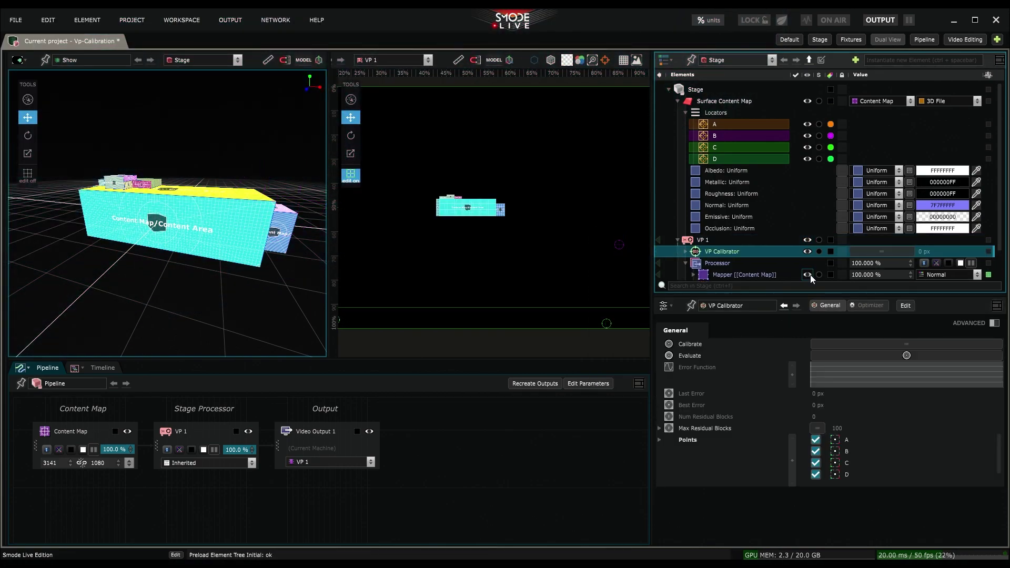
scroll(142, 287, down, 10)
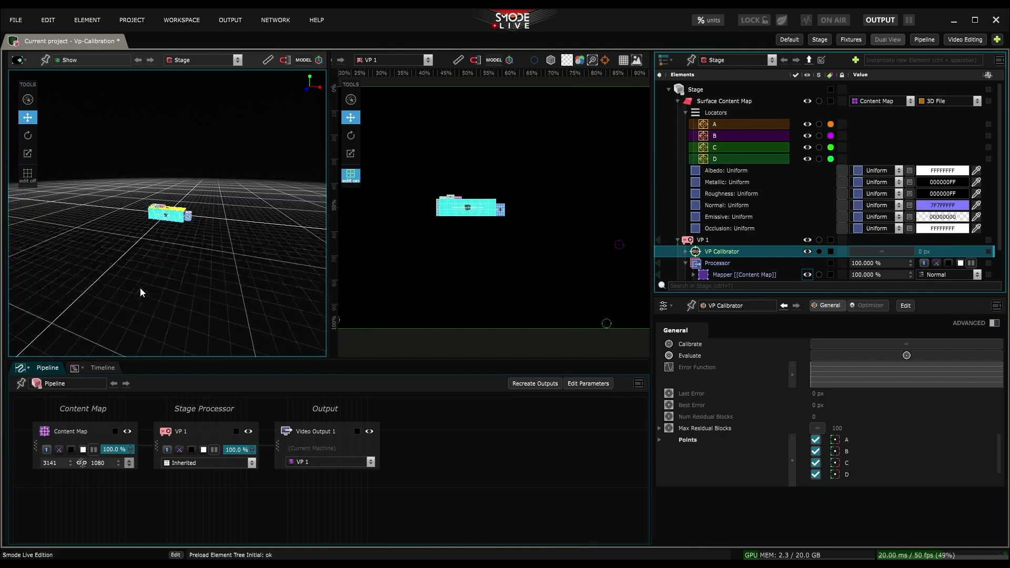
Step: Run Calibrate on VP 1's VP Calibrator, reaching a best error of 1.5796 px
click(701, 241)
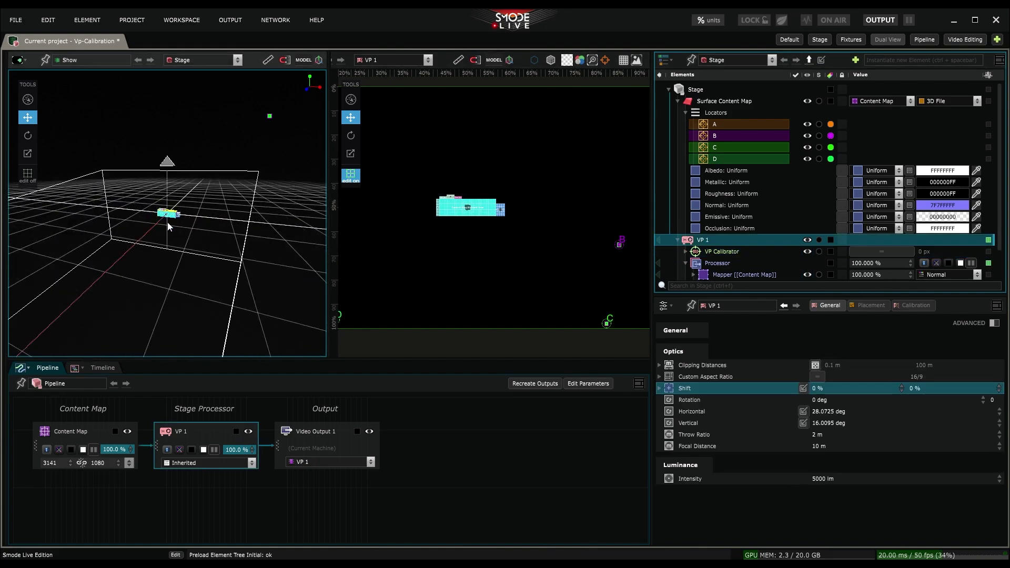
scroll(159, 260, down, 5)
scroll(159, 255, down, 5)
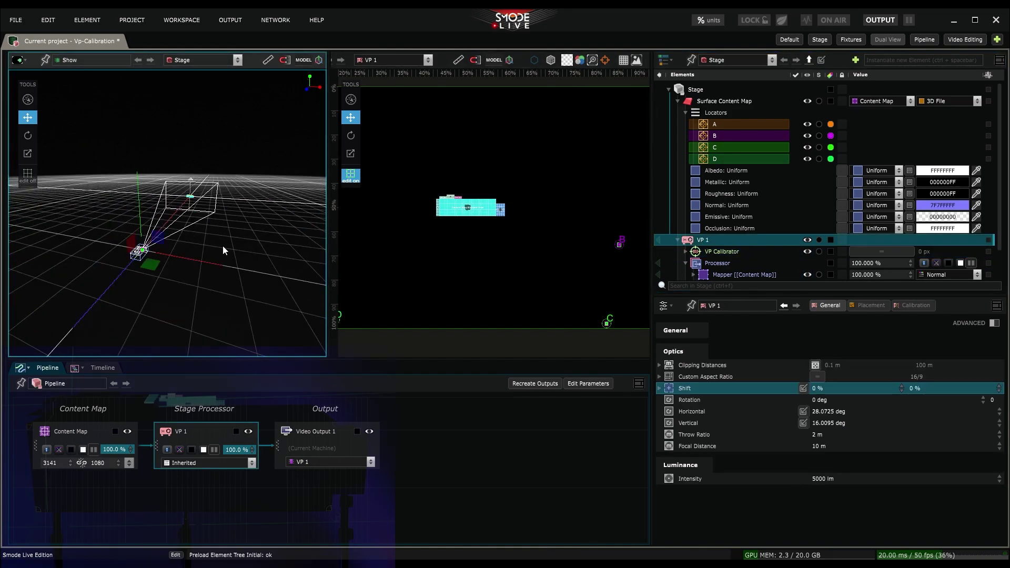
click(731, 252)
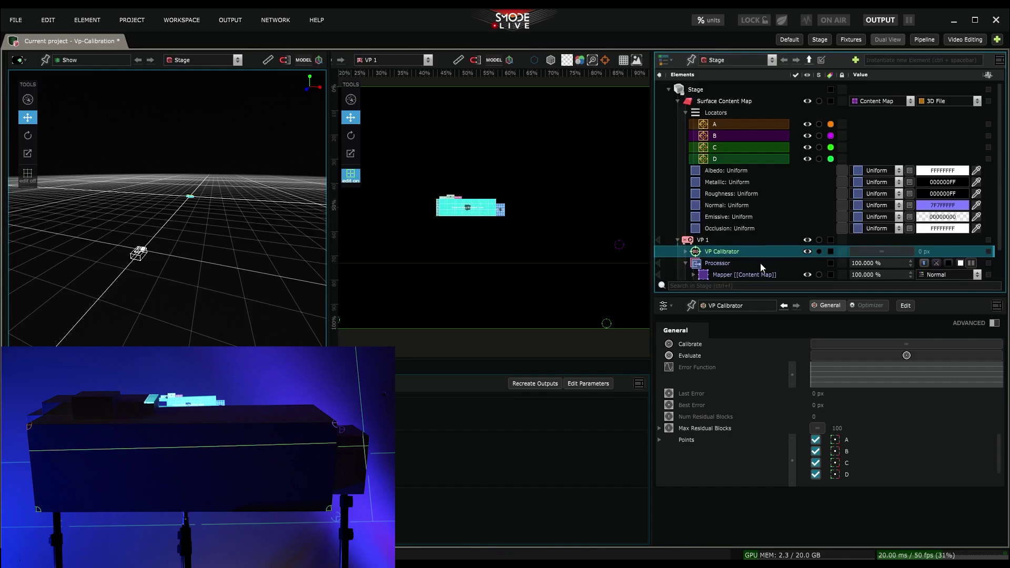
click(892, 342)
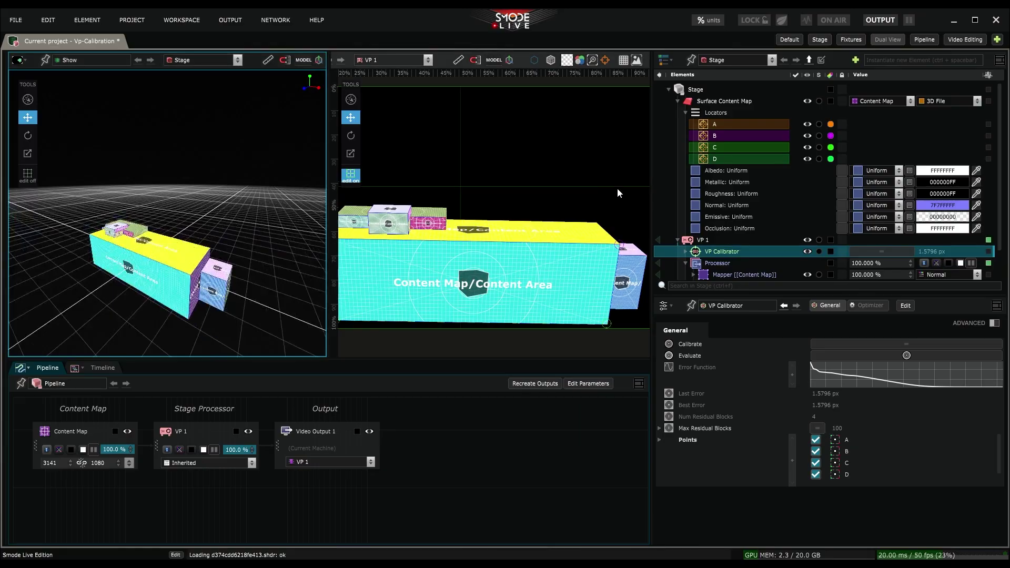
Step: Select the Surface Content Map and turn on editing in the 3D stage view
click(722, 117)
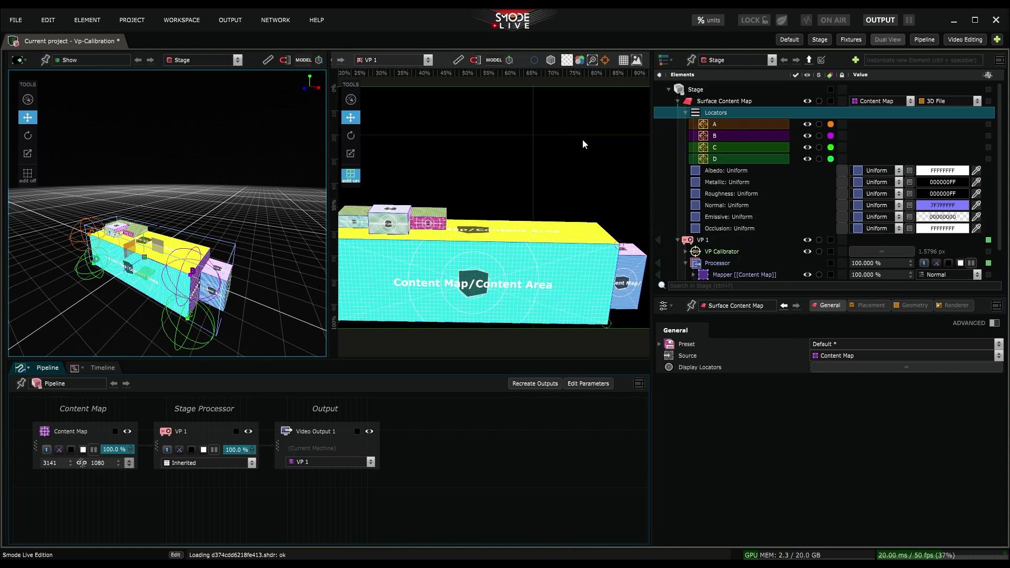
click(725, 101)
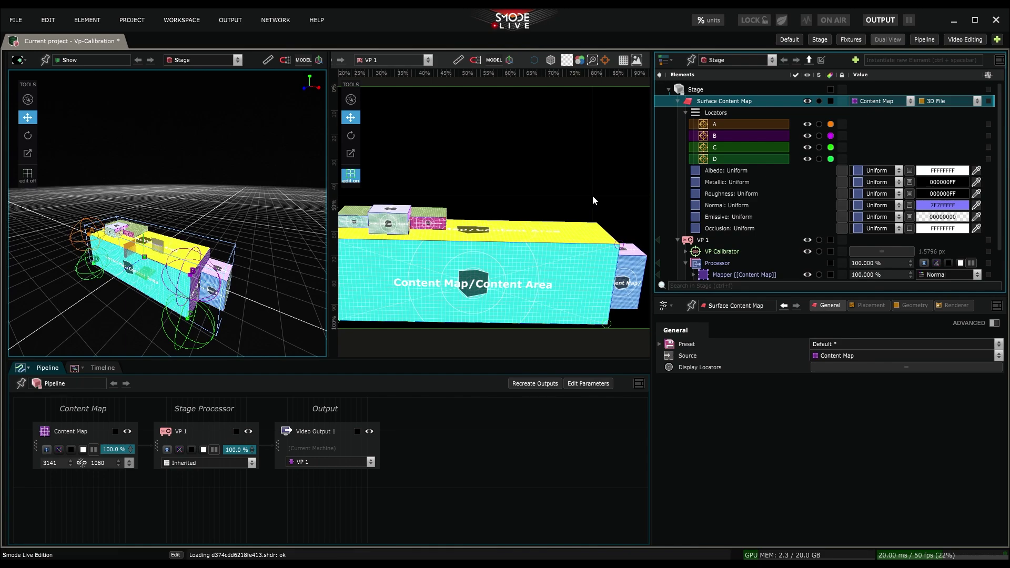
click(25, 180)
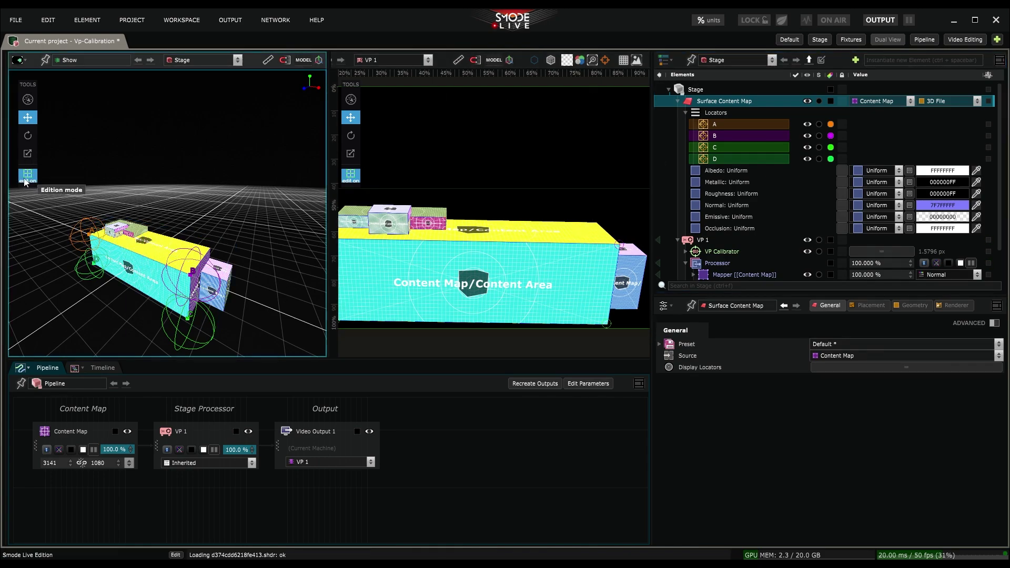
Step: Orbit around the box and add locators E, F and G on its faces
middle_drag(251, 282, 241, 270)
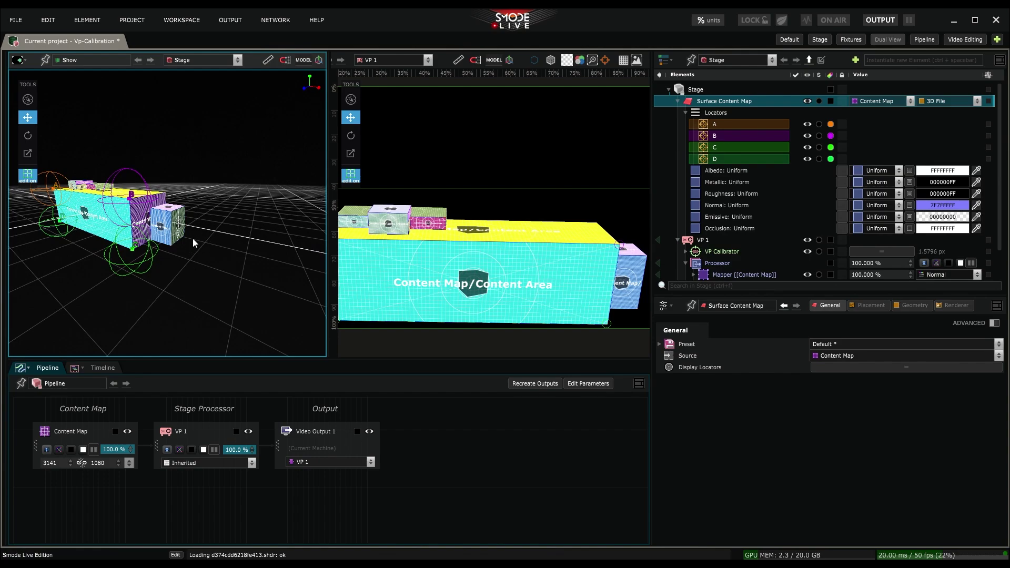
scroll(186, 252, up, 6)
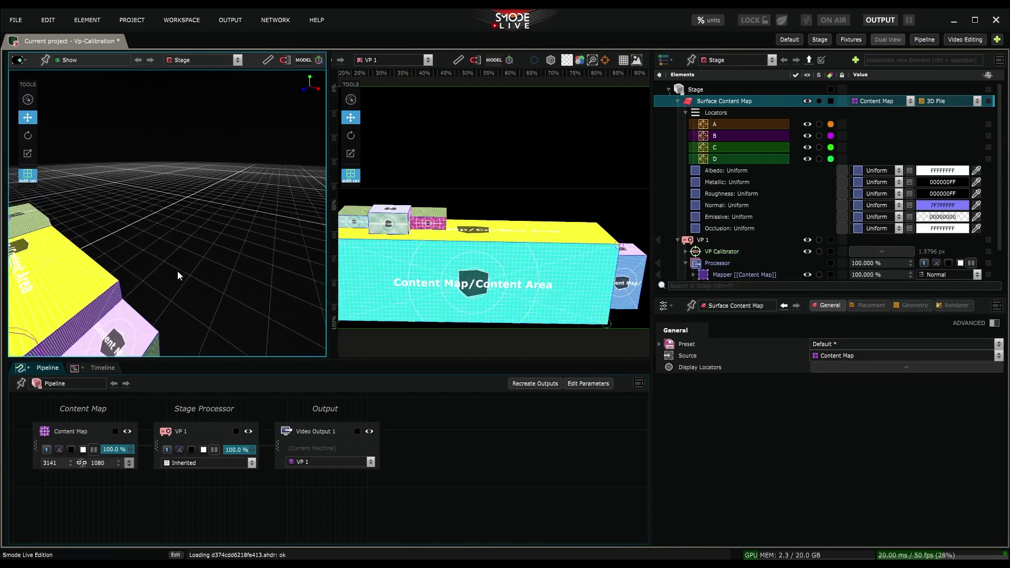
middle_drag(178, 274, 207, 284)
click(135, 284)
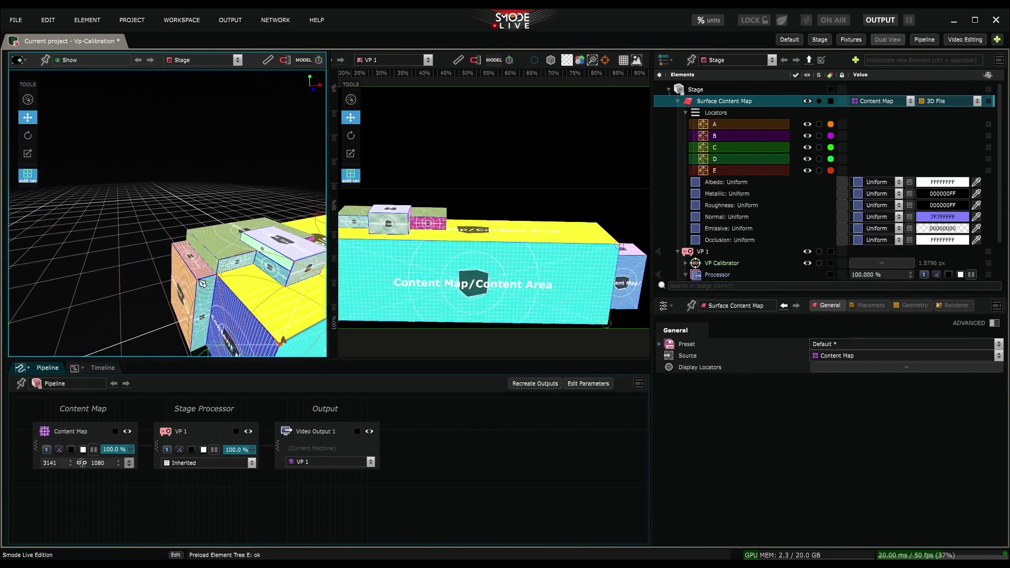
click(202, 283)
middle_drag(308, 261, 205, 227)
click(197, 276)
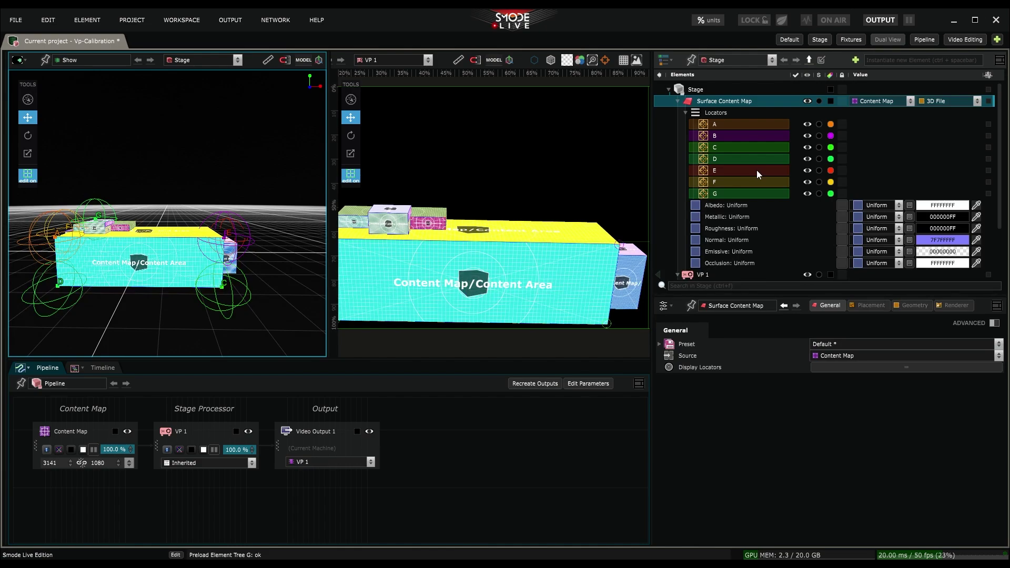
Step: Hide the content map, then place correspondence point E for locator E in the VP 1 view
scroll(752, 162, down, 3)
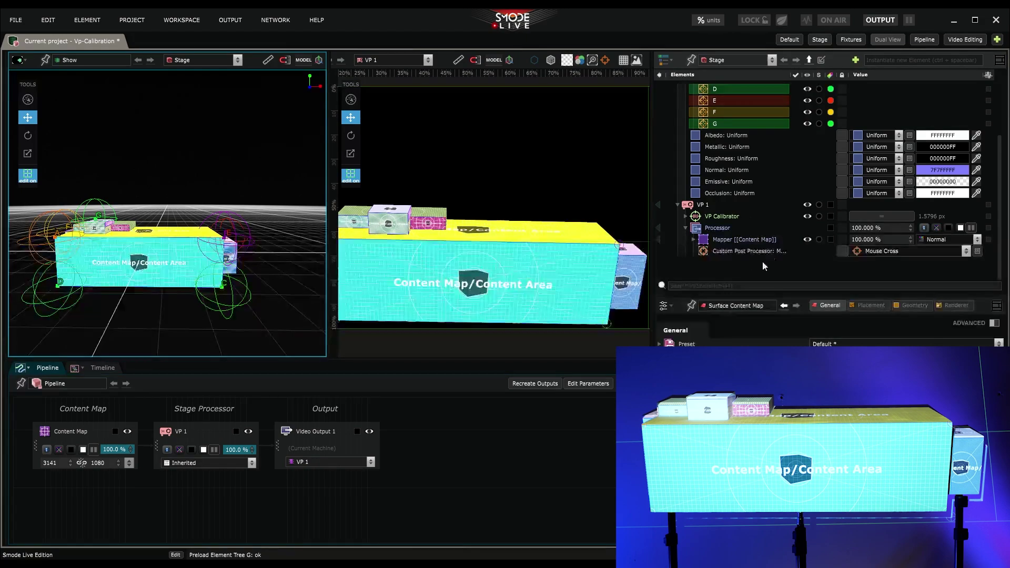
click(807, 240)
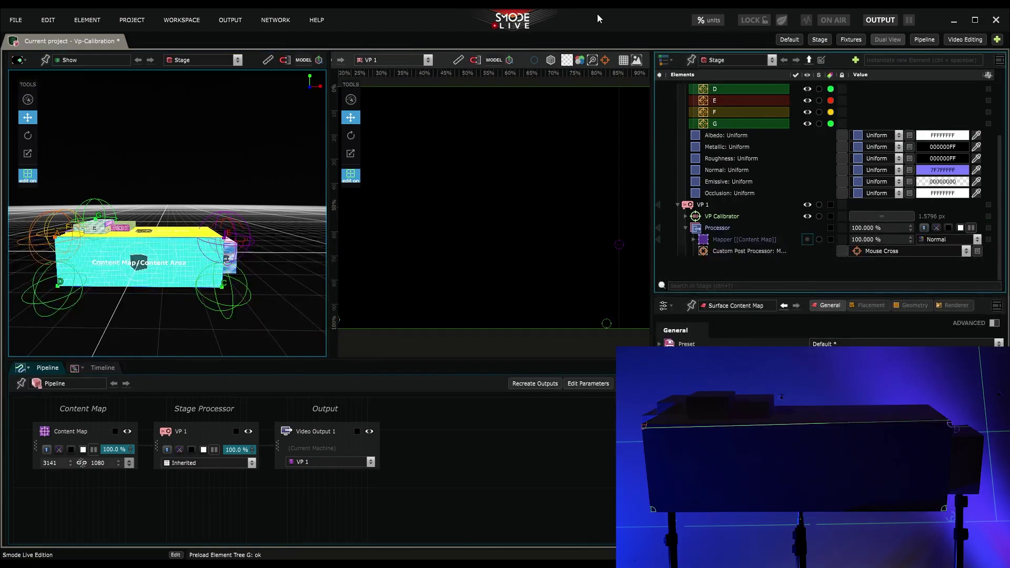
scroll(721, 83, up, 1)
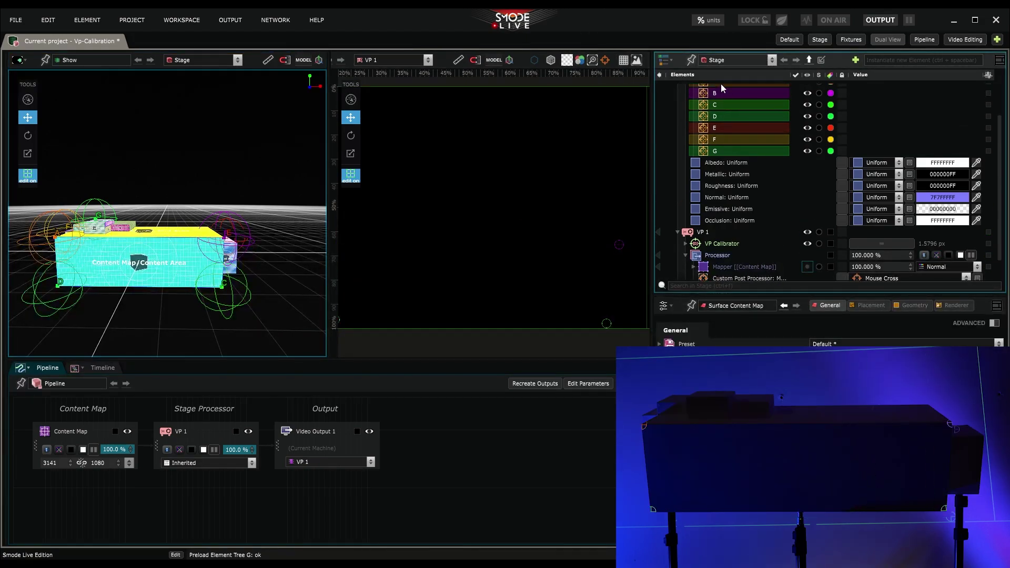
click(724, 127)
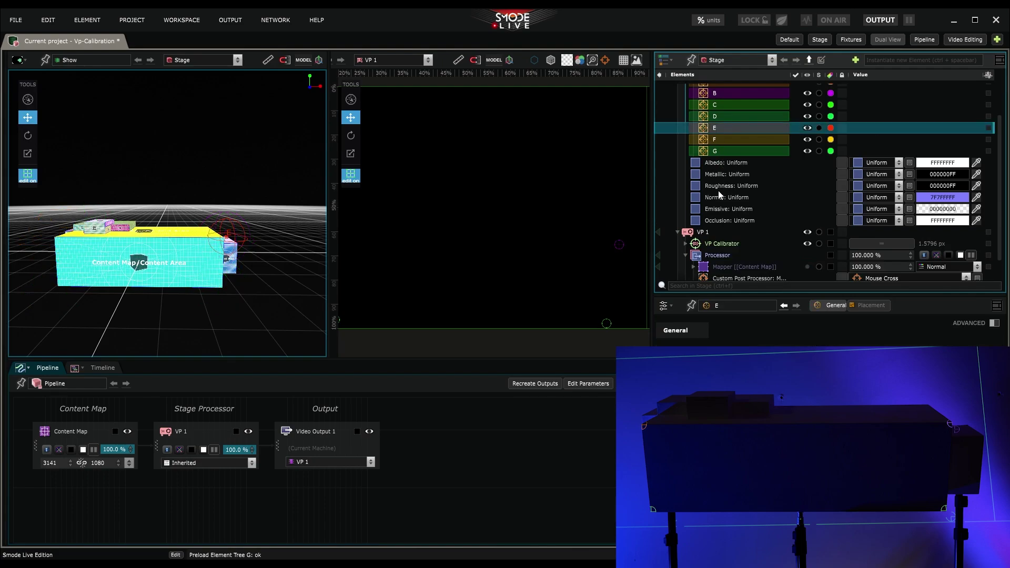
click(707, 233)
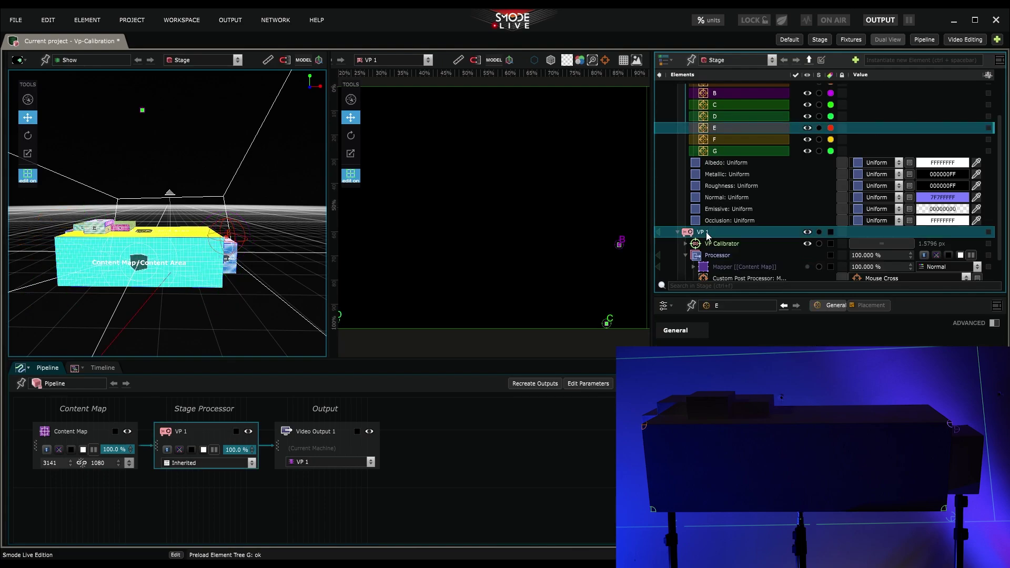
click(631, 242)
click(718, 140)
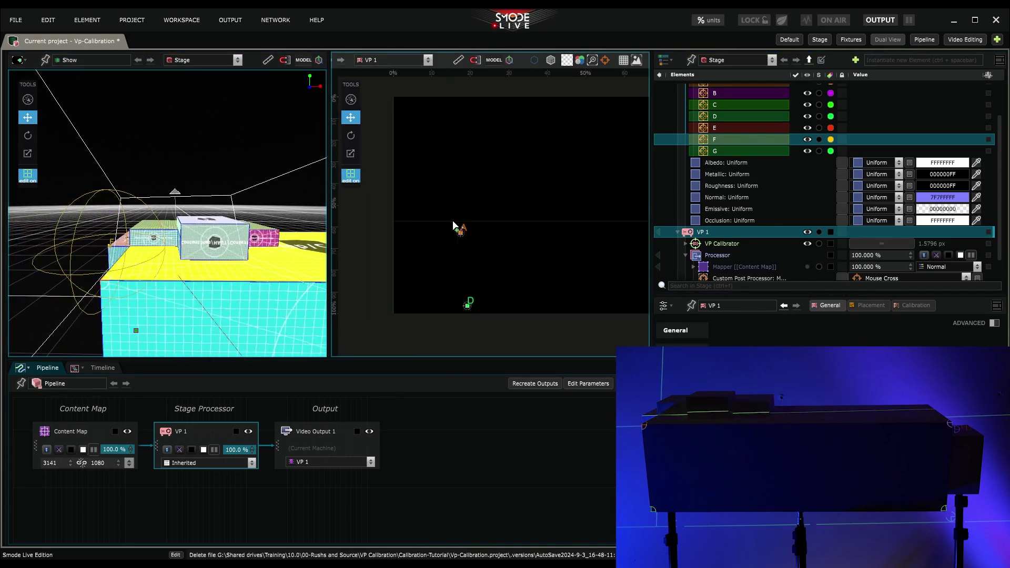
Step: Place points F and G in the VP 1 view and show the Content Map again
click(454, 221)
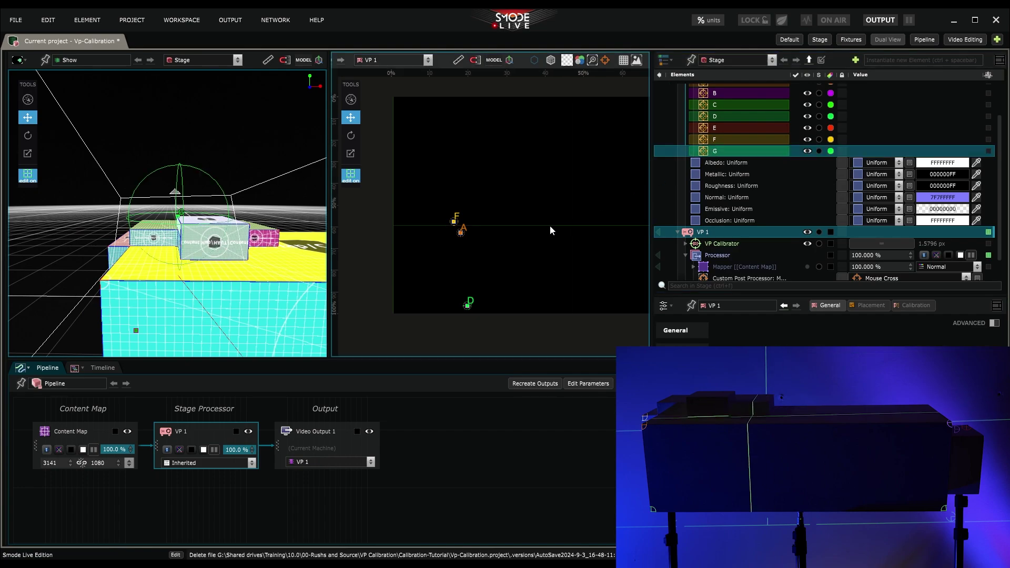
click(474, 222)
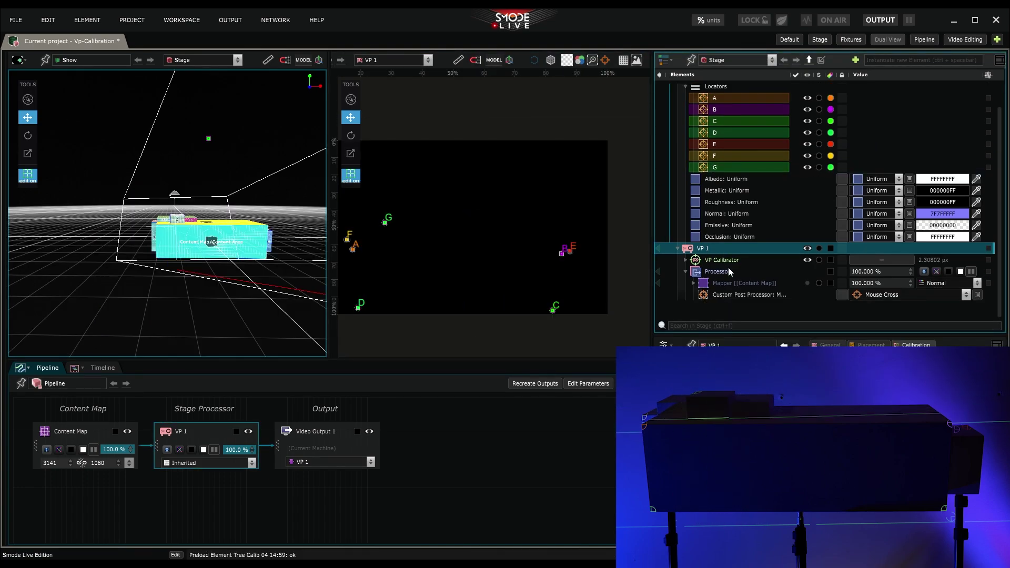
click(806, 283)
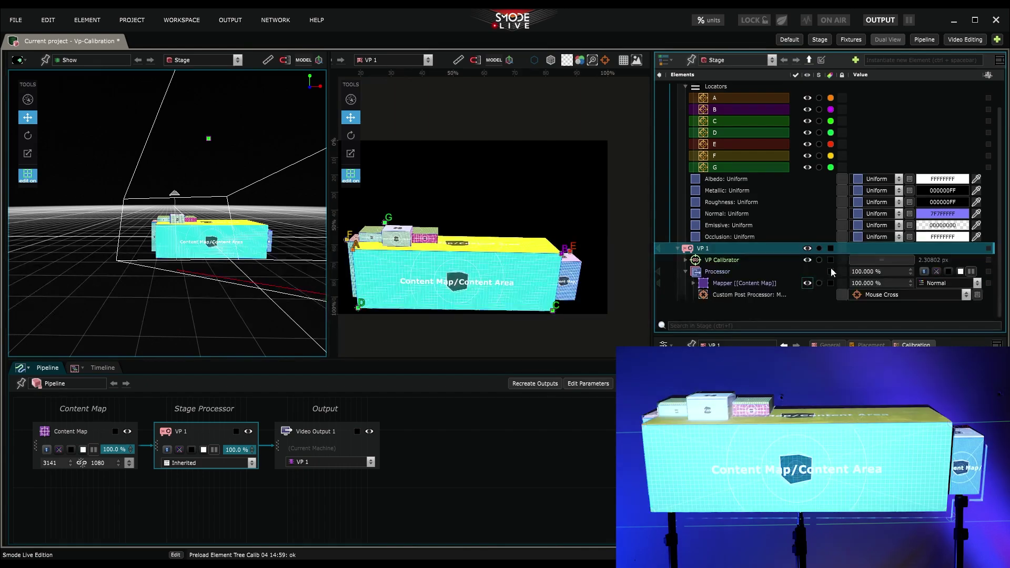
Step: Calibrate VP 1, expand the VP Calibrator's solved parameters and jump to the projector's Vertical source
click(875, 259)
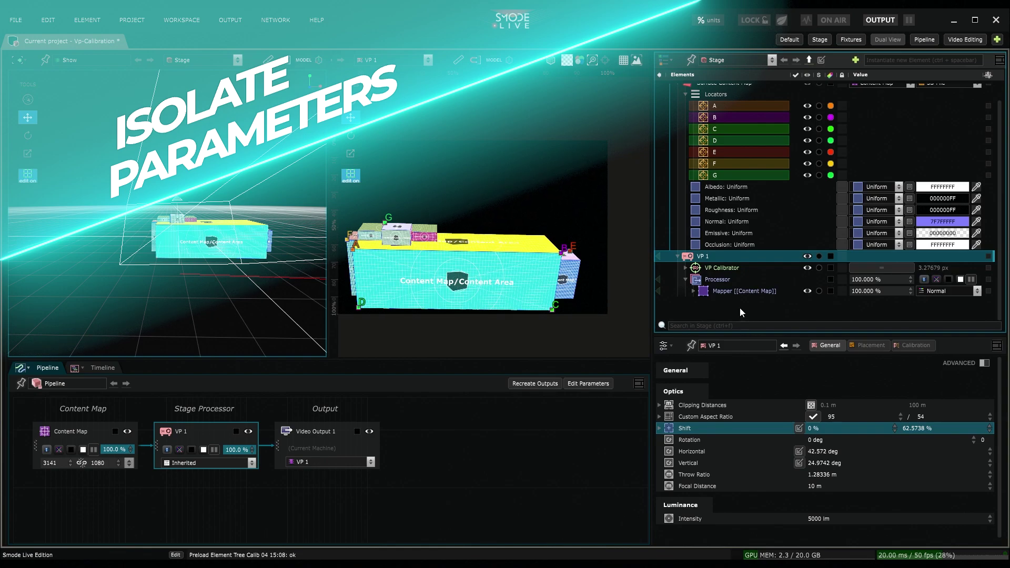
click(728, 269)
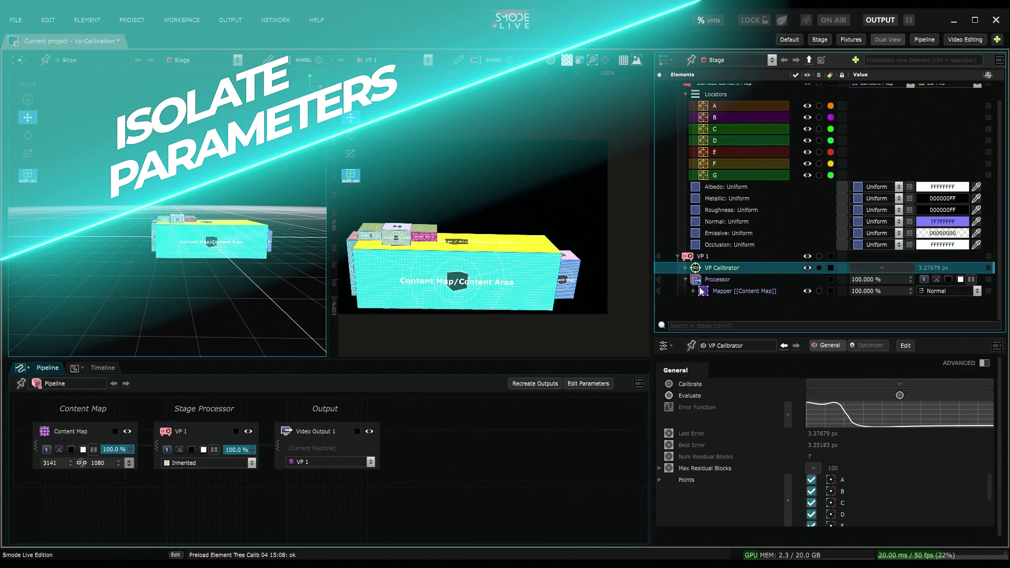
click(685, 269)
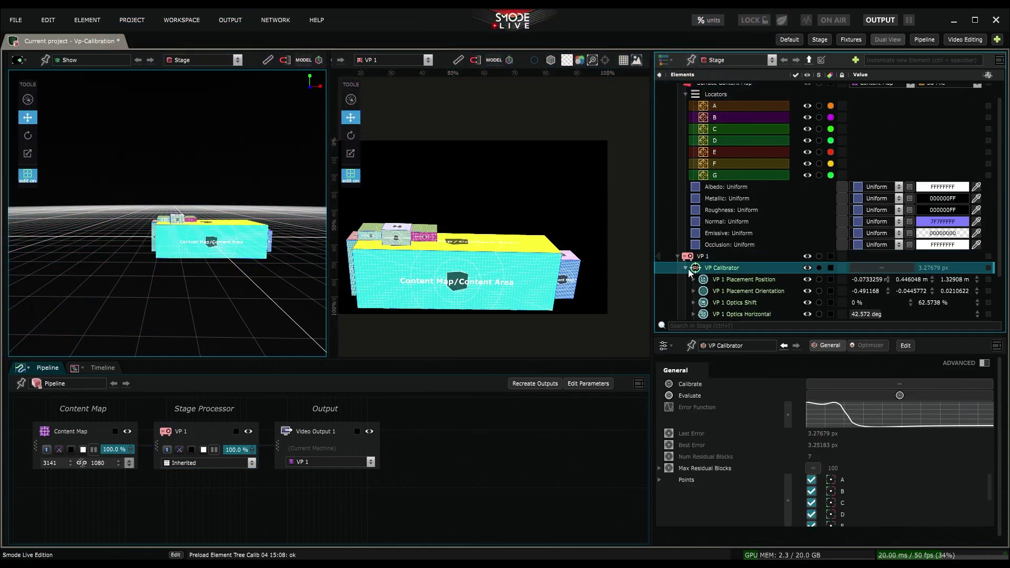
scroll(725, 268, down, 2)
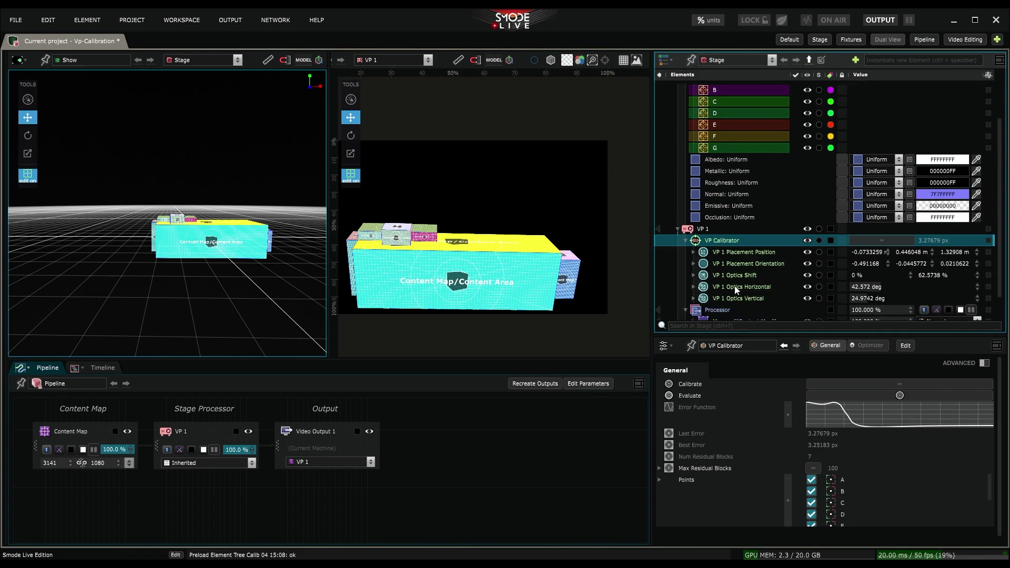
click(693, 299)
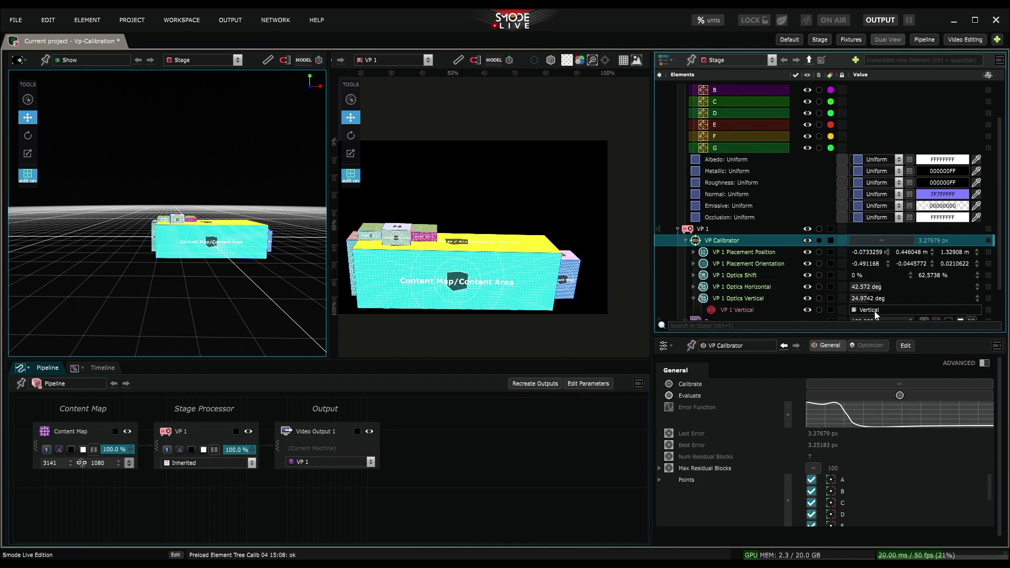
right_click(742, 309)
click(850, 296)
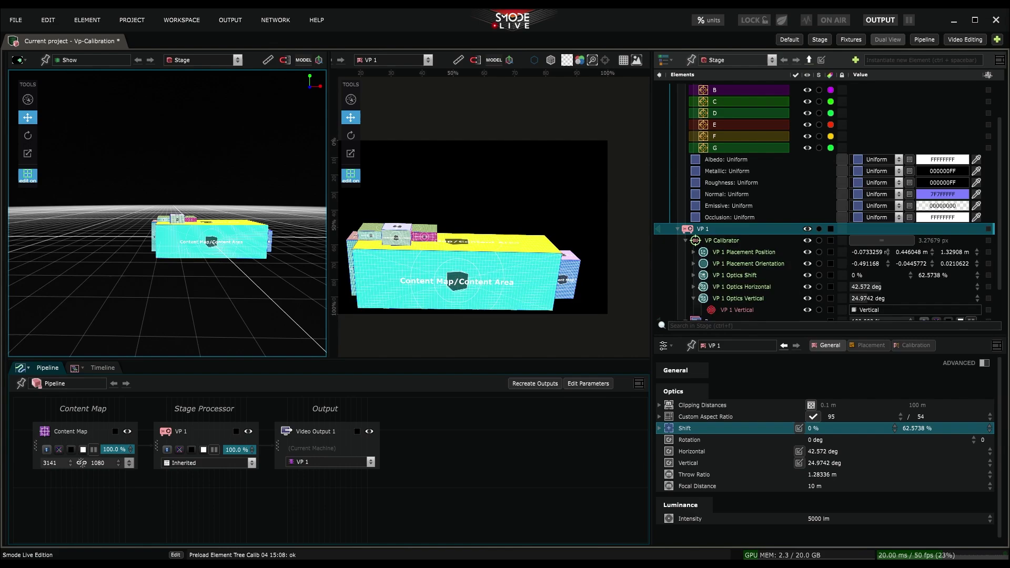
Step: Exclude Optics Shift, Horizontal and Vertical from the solve, then re-include all three
click(808, 275)
click(808, 286)
click(807, 298)
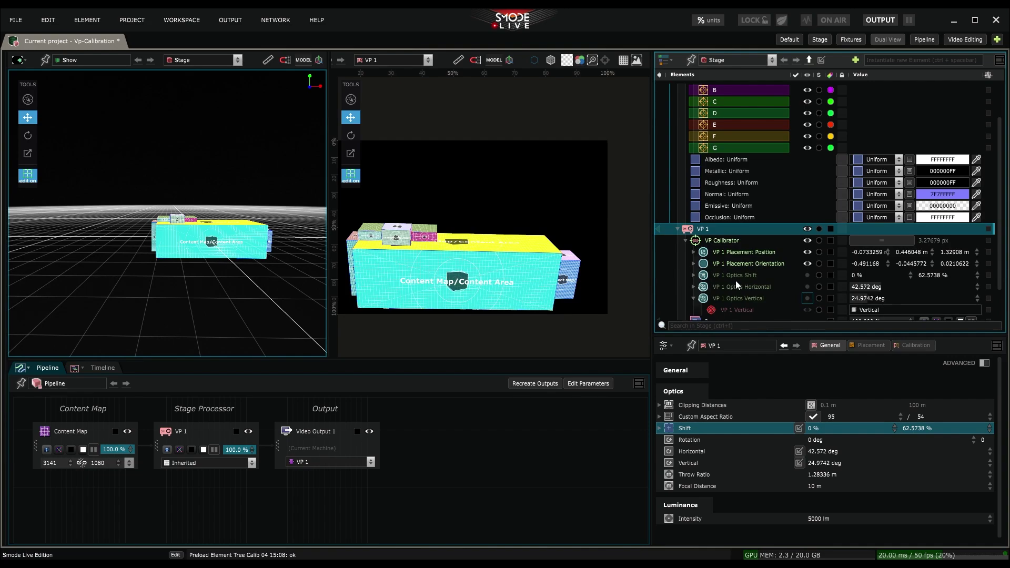
click(807, 275)
click(808, 287)
click(808, 298)
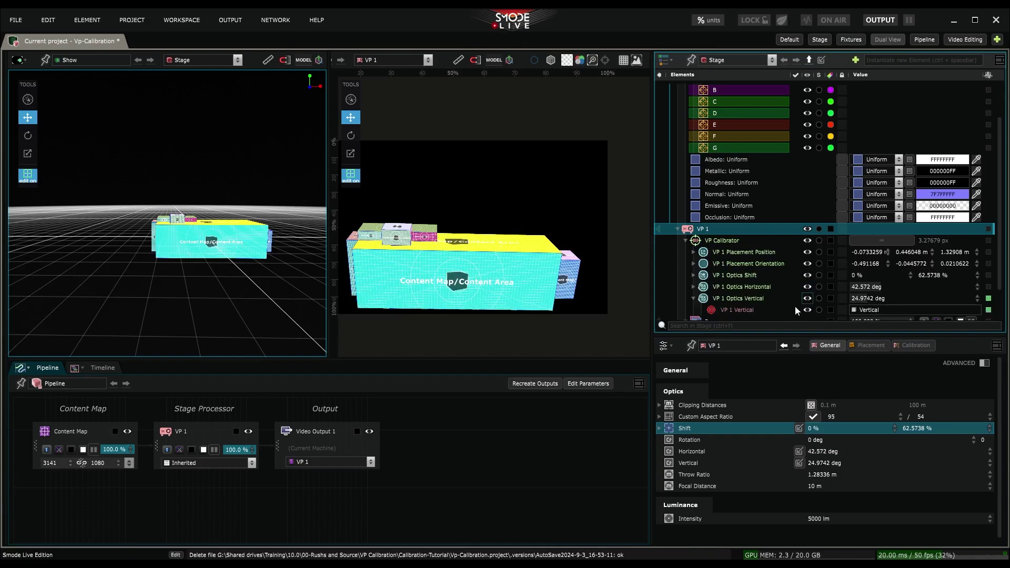
Step: Open the VP Calibrator's saved states and apply Initial, then Calib 04 14:59
click(740, 240)
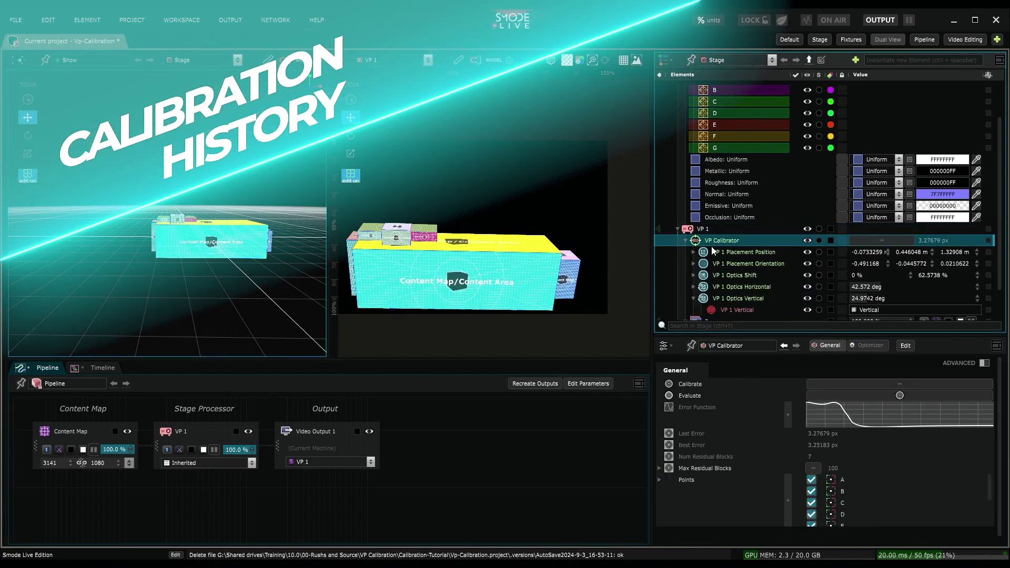
click(693, 297)
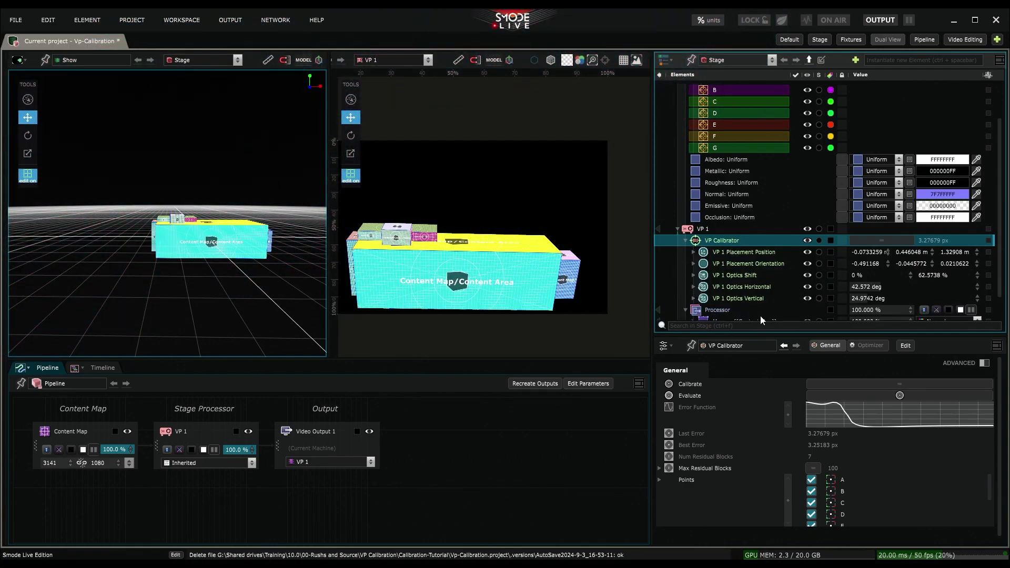
click(904, 347)
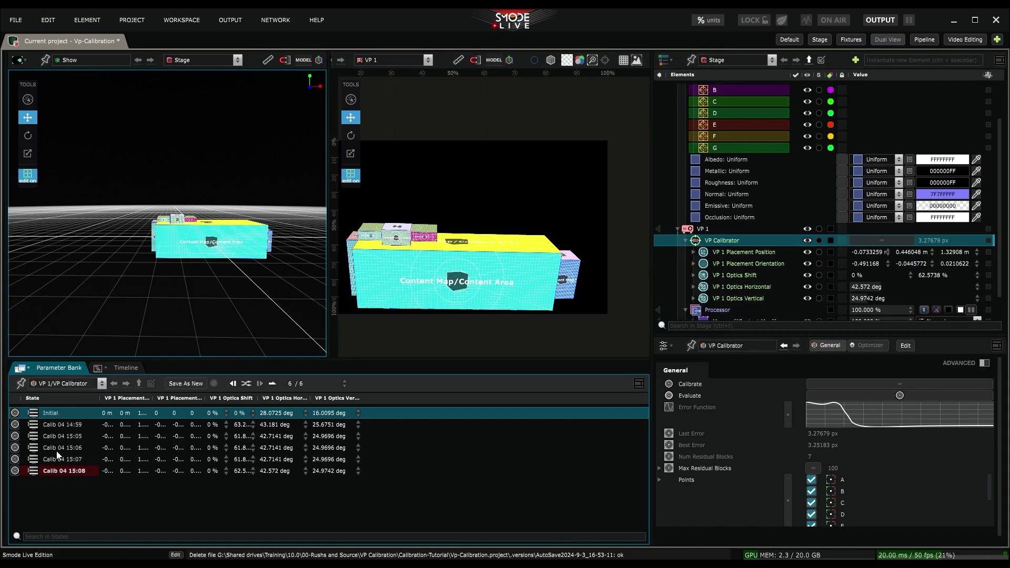
click(15, 413)
scroll(194, 279, down, 5)
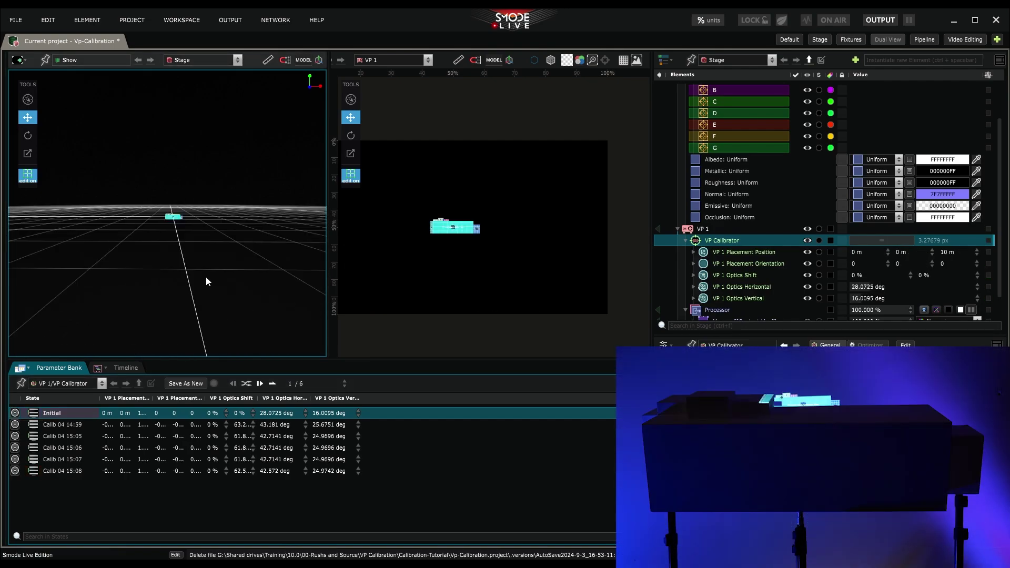
click(14, 424)
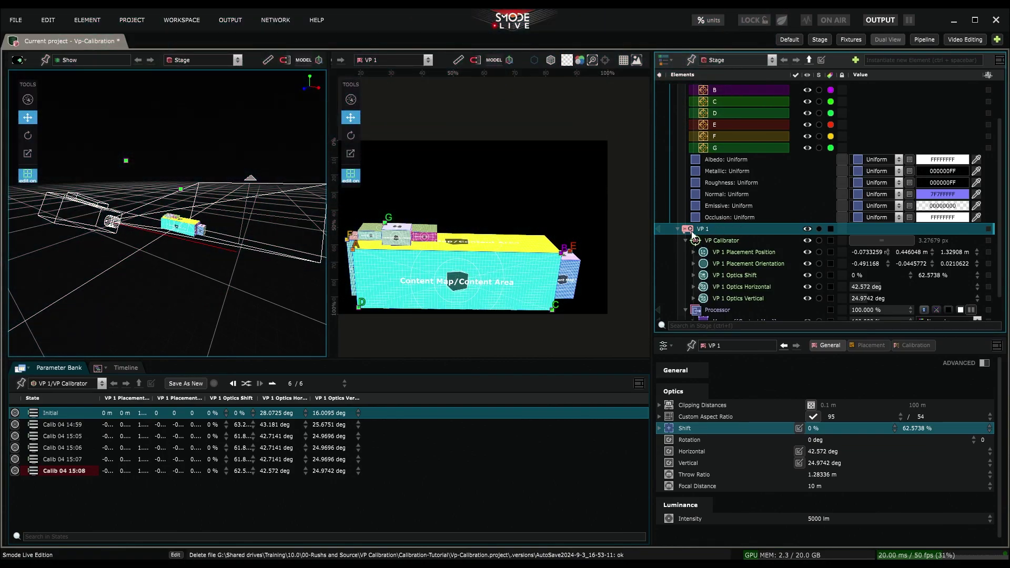
Step: Show VP 1's calibration points A–G with their errors, widen the side panels, and orbit the stage
click(915, 345)
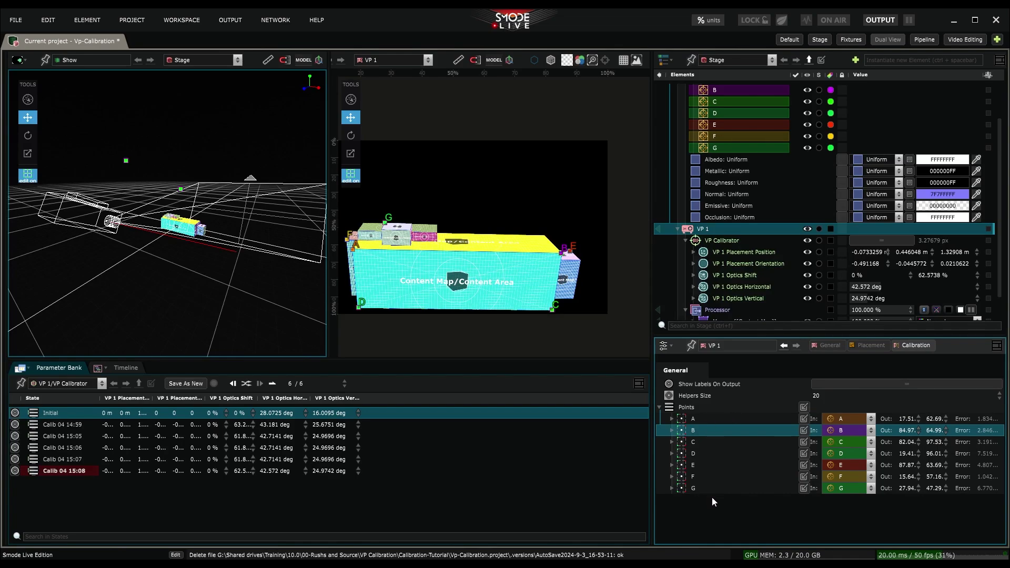
drag(652, 447, 612, 446)
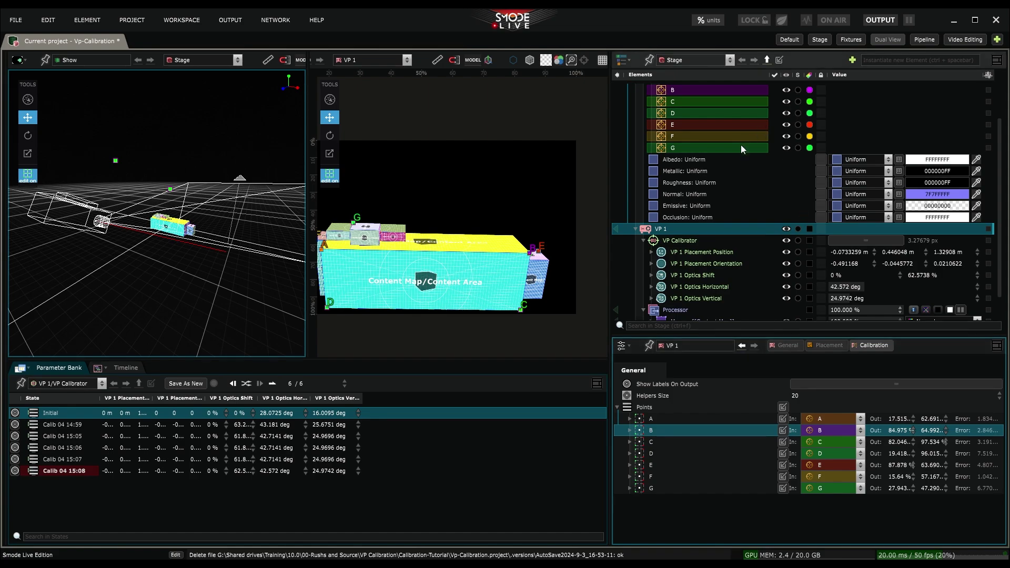
middle_drag(202, 225, 169, 203)
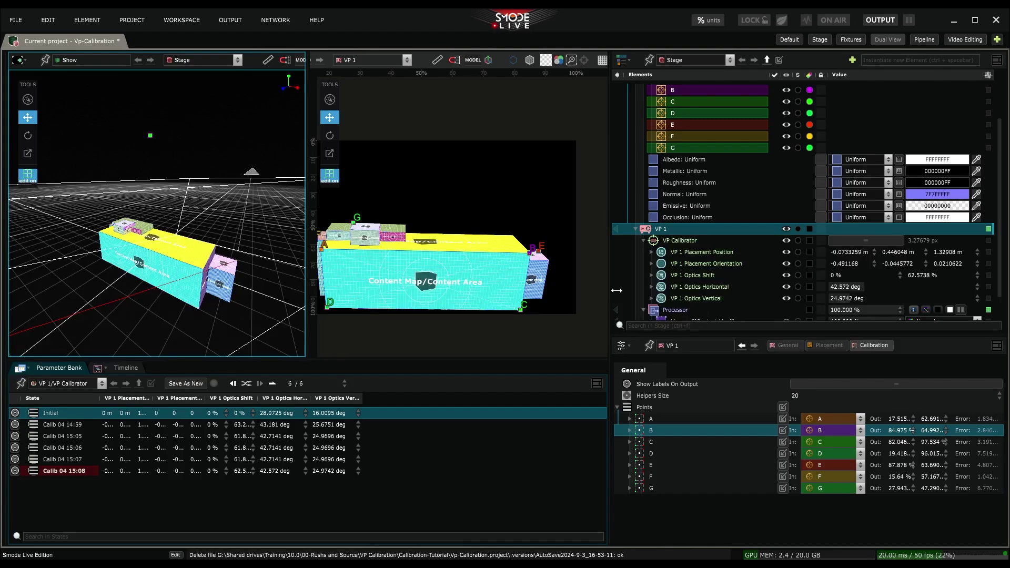
Step: Move from the VP Calibrator to the VP 1 projector to view its optics settings
click(671, 243)
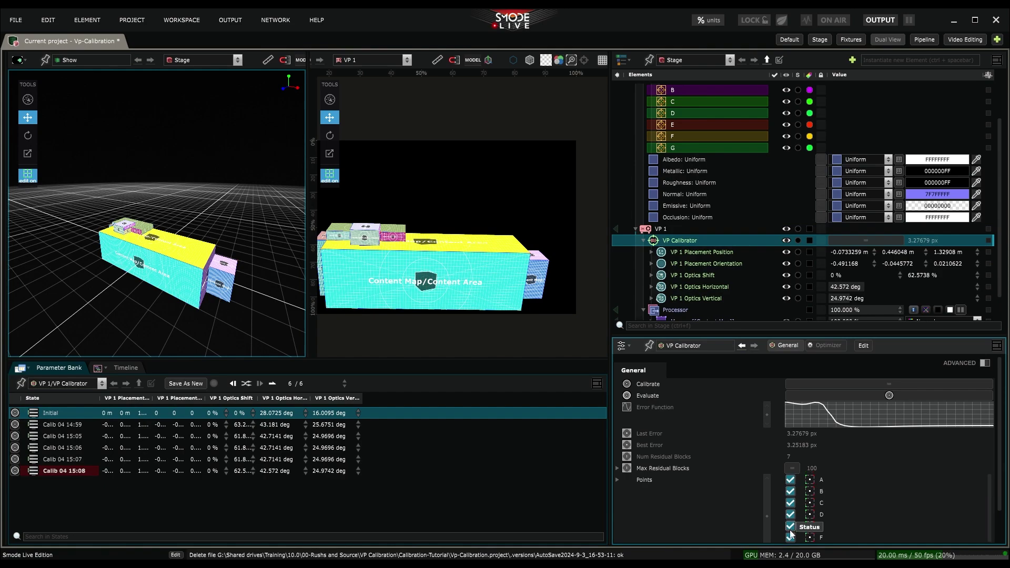
scroll(792, 478, down, 2)
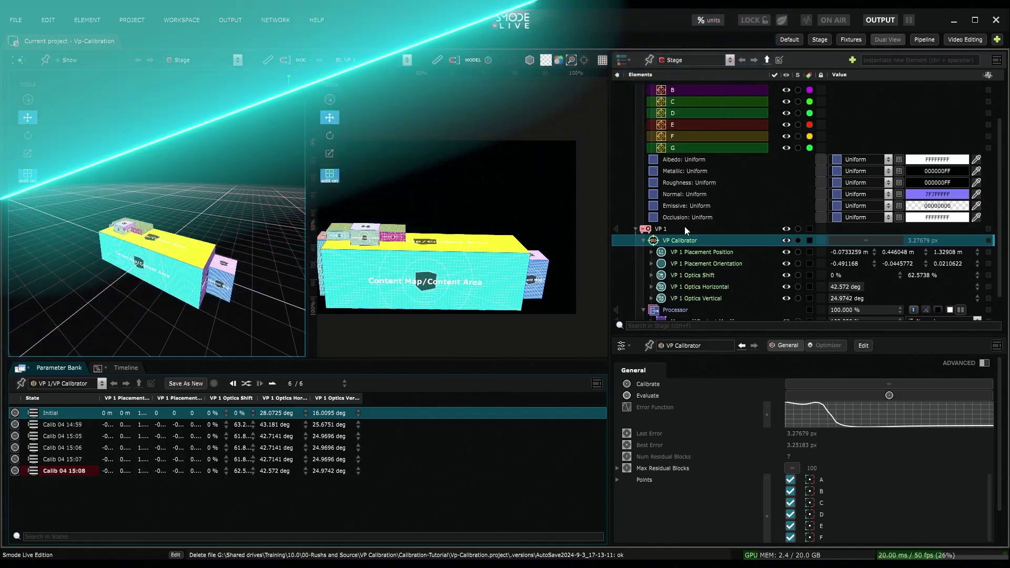
click(686, 227)
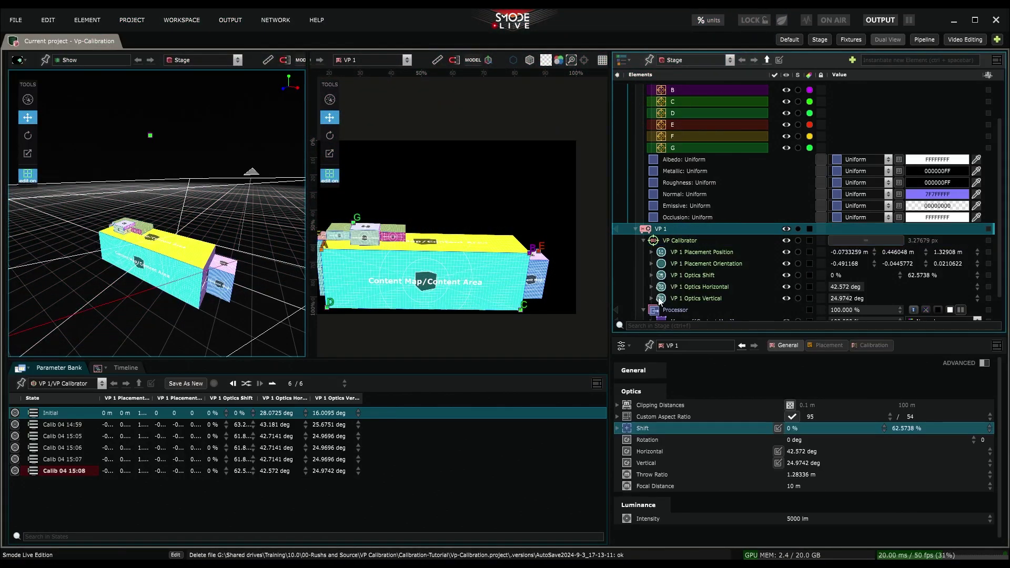